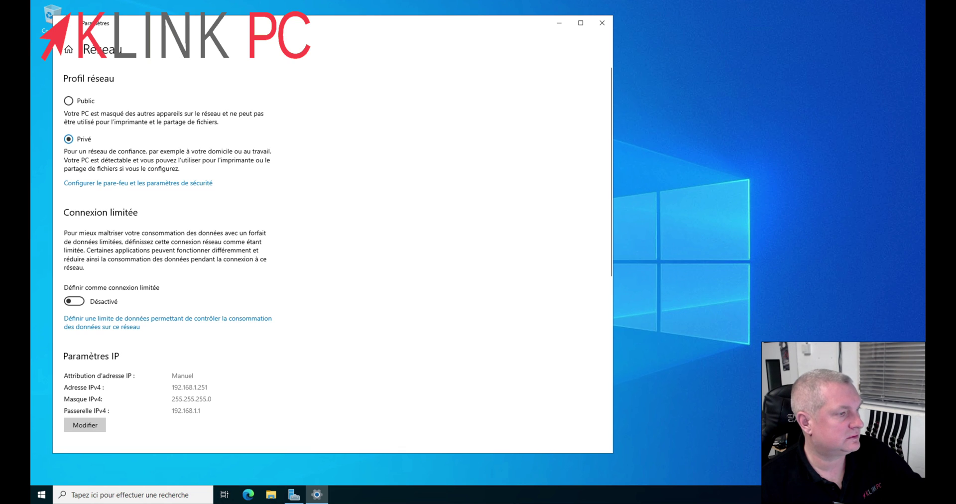
Verify the IP settings keep preferred DNS 192.168.1.250, cancel without changes, and close Settings
drag(177, 386, 208, 386)
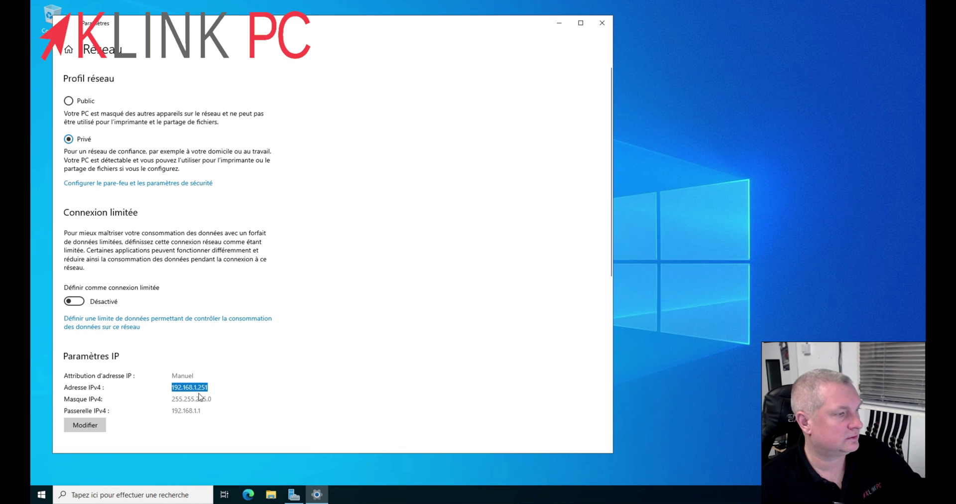
click(86, 425)
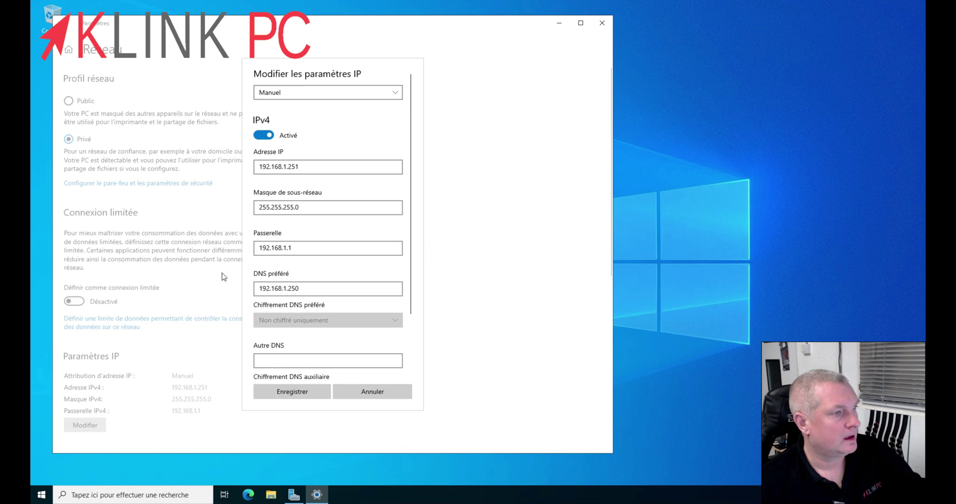
double_click(299, 293)
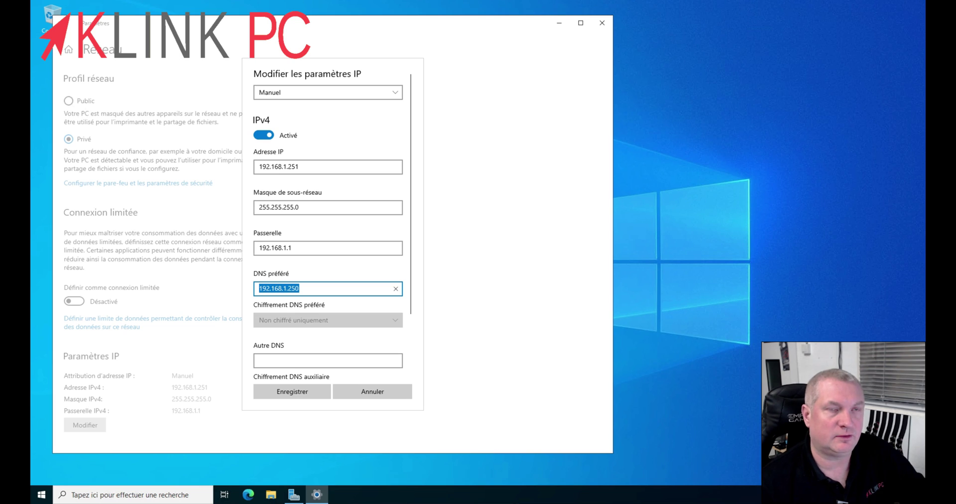
click(398, 391)
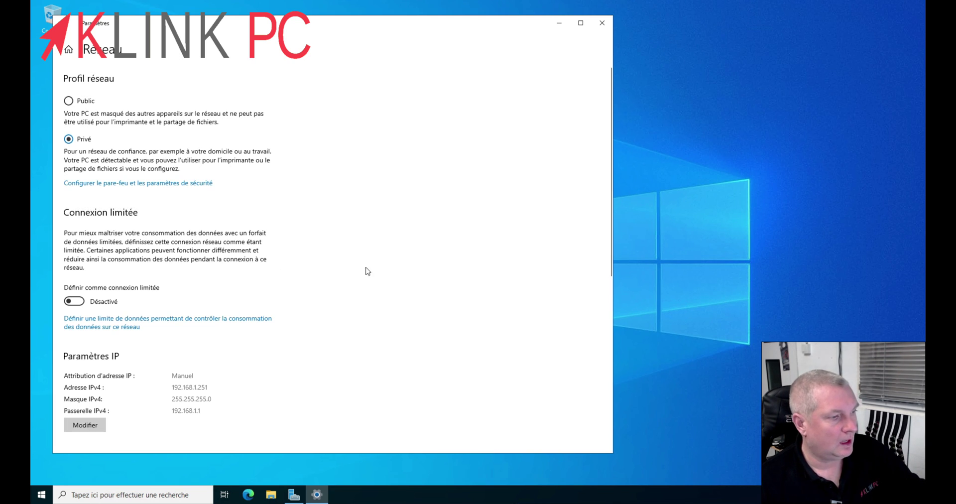
click(601, 23)
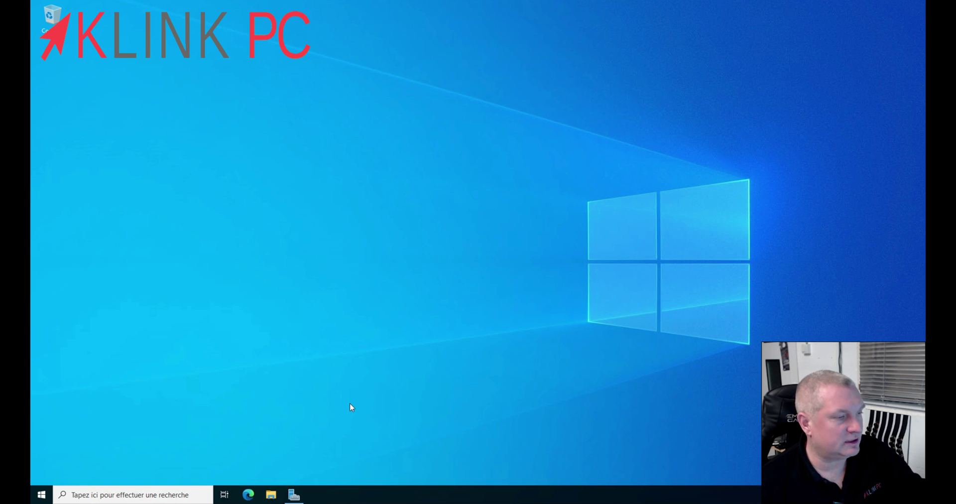
Start the Add Roles and Features wizard with role-based installation on SERV-DOM2
click(294, 495)
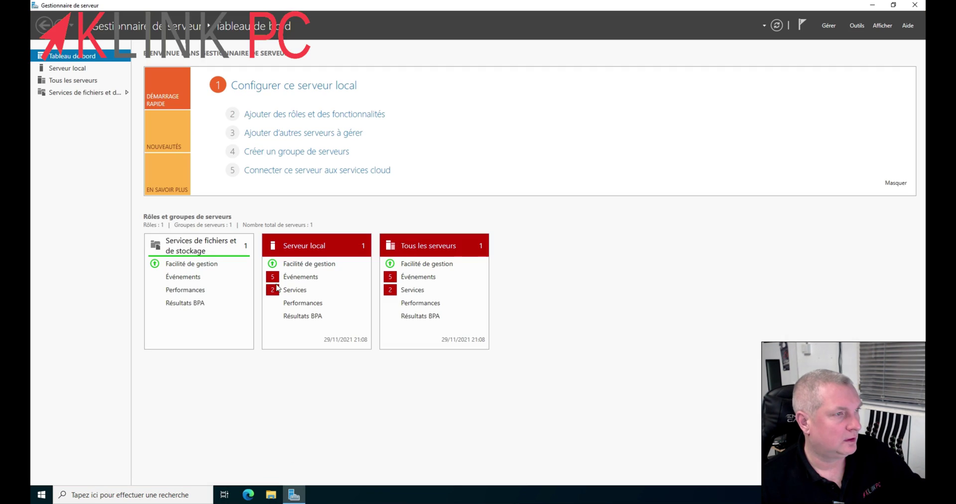
click(826, 26)
click(829, 38)
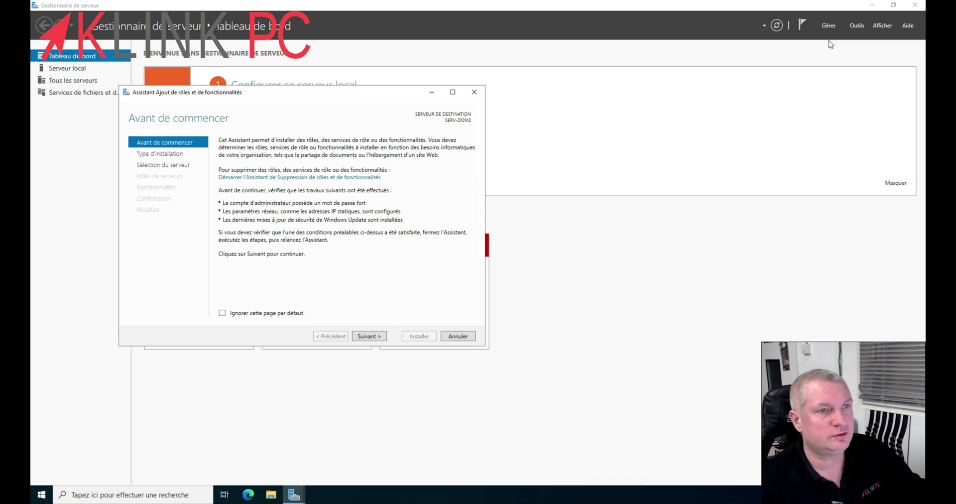
click(367, 337)
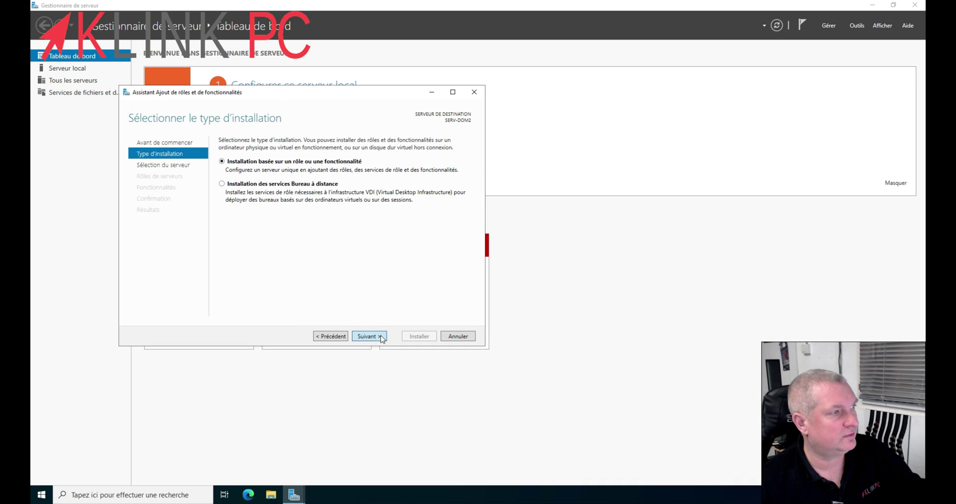
click(380, 338)
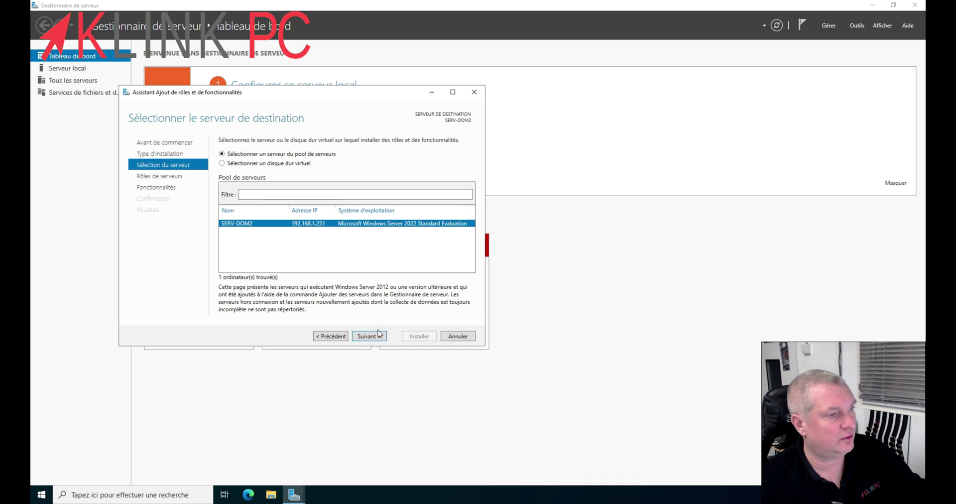
click(368, 339)
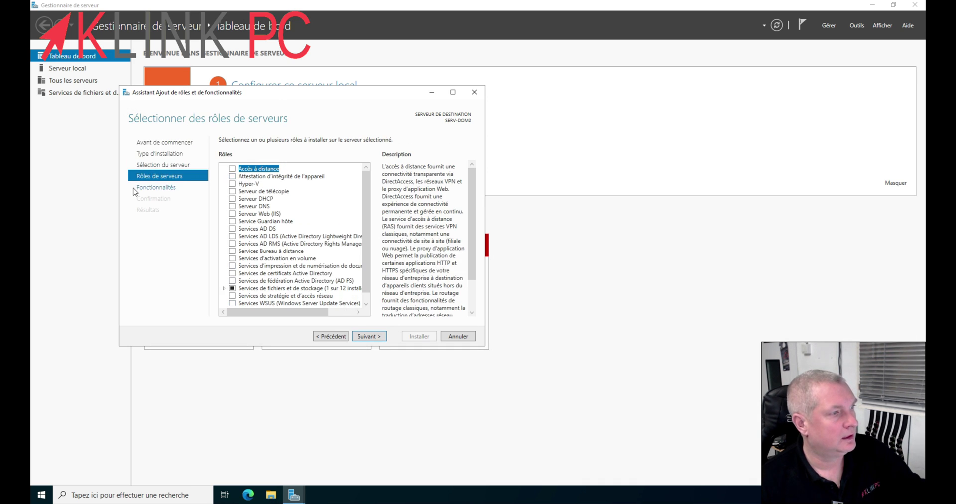
Select the DNS Server and AD DS roles, including their management tools
click(232, 206)
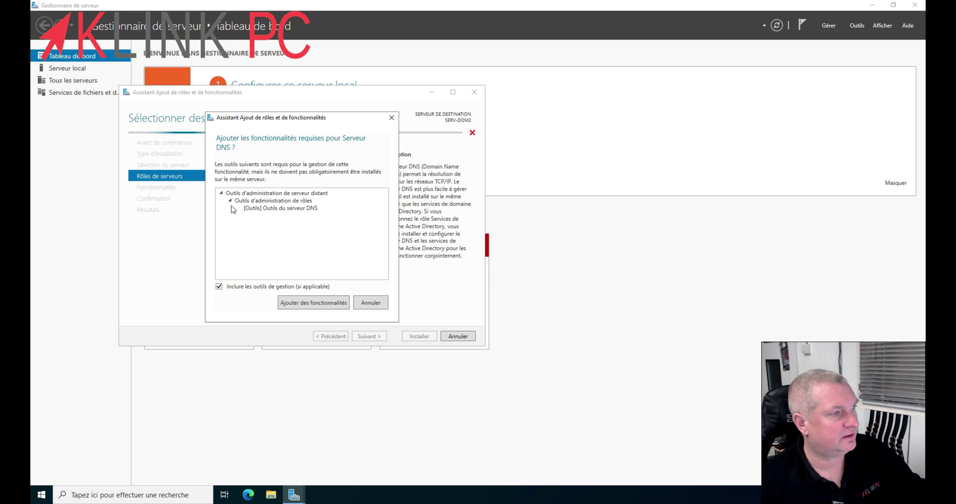
click(301, 298)
click(232, 228)
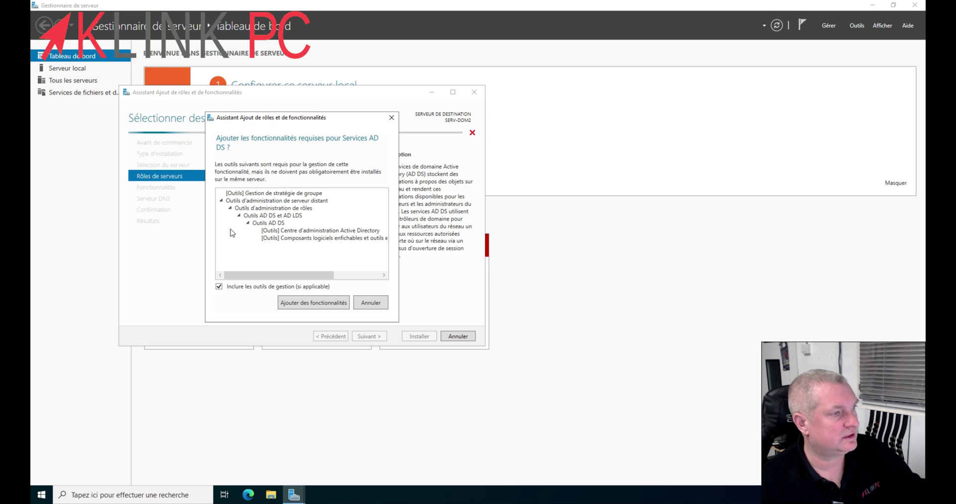
click(312, 304)
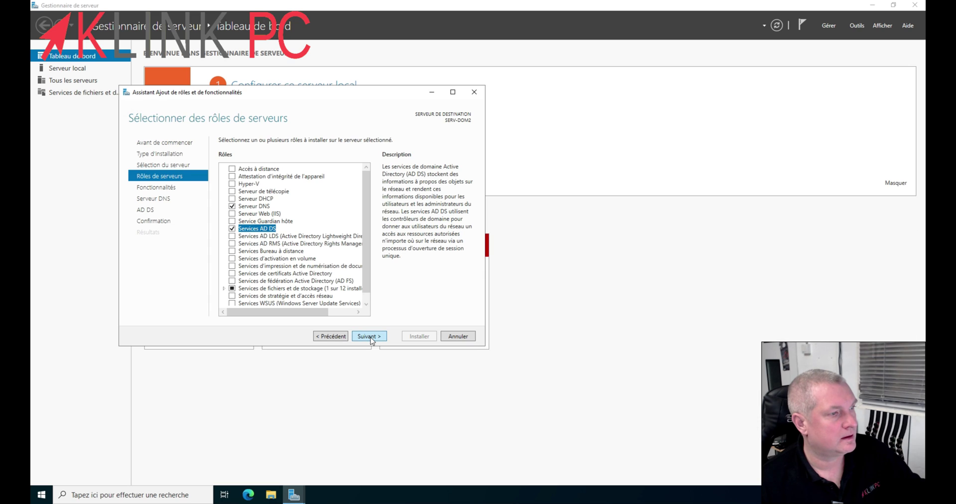
Keep default features and install the DNS Server and AD DS roles
click(369, 336)
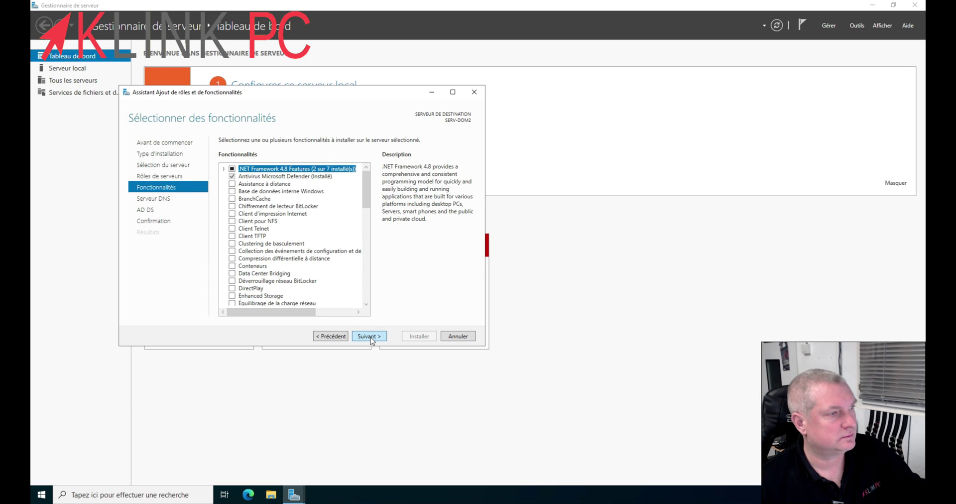
click(369, 336)
click(369, 336)
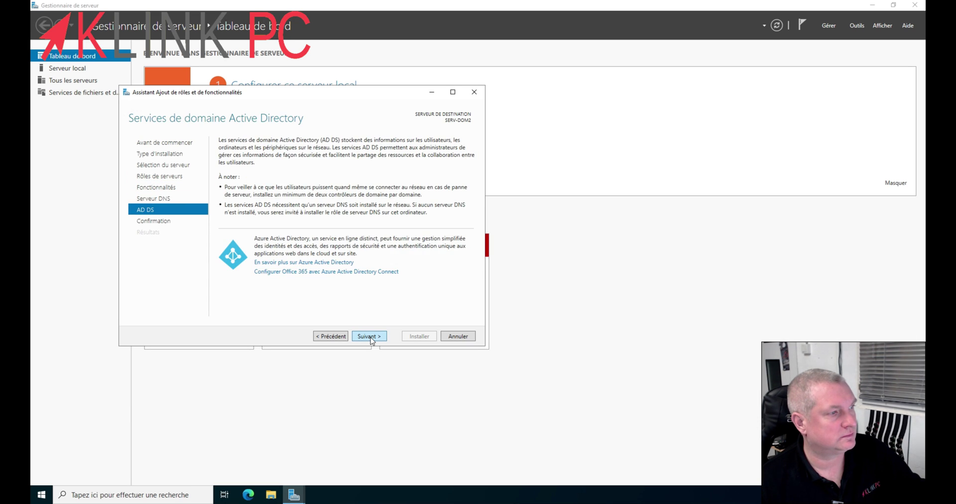
click(369, 337)
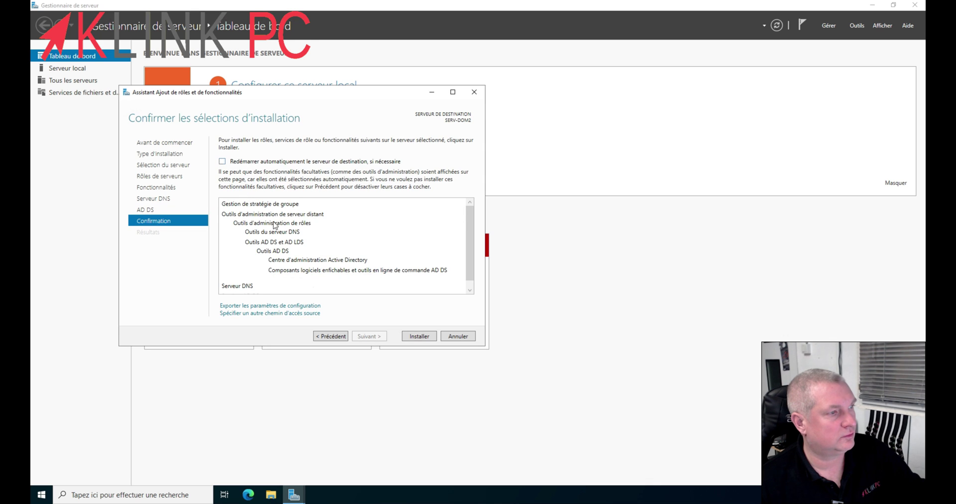
click(418, 336)
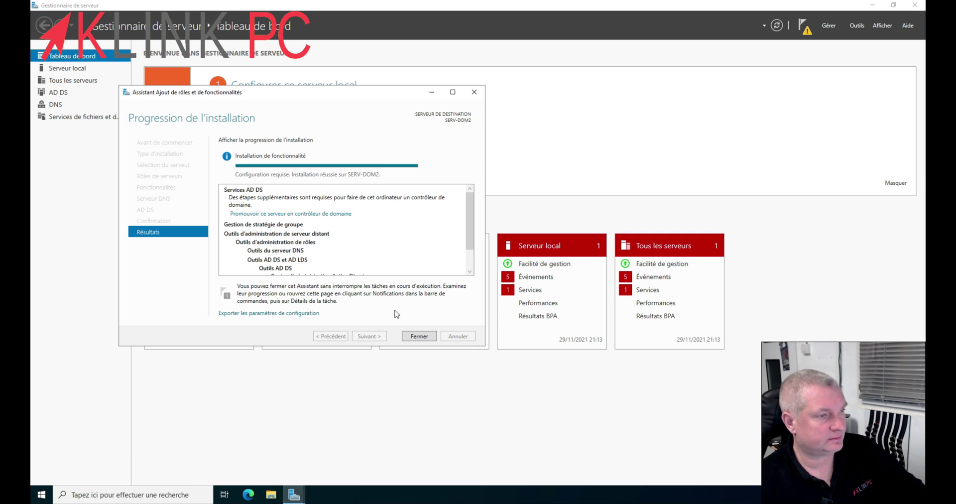
Close the installation wizard and launch promoting SERV-DOM2 to a domain controller from notifications
click(419, 337)
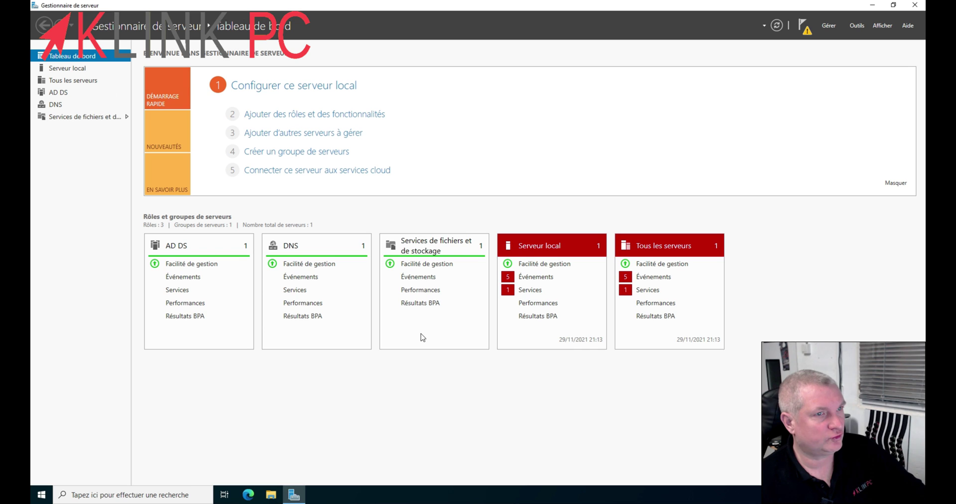
click(800, 28)
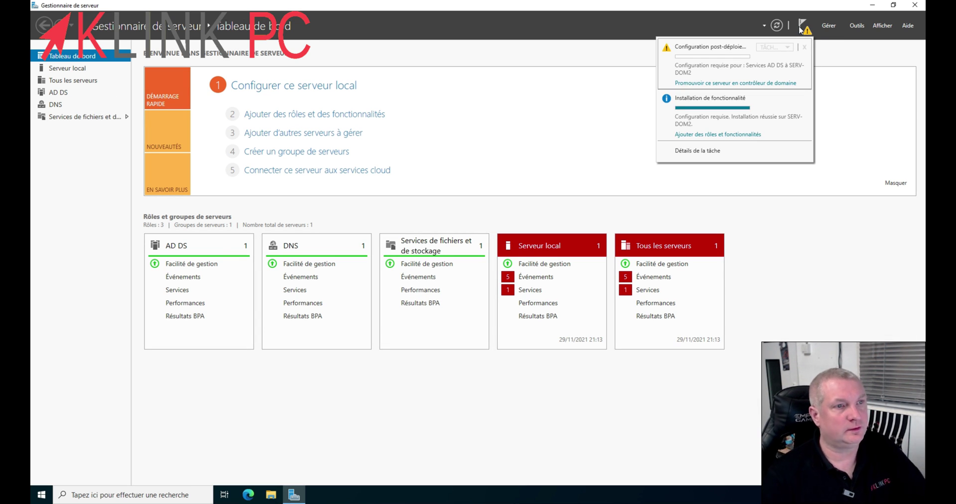
click(736, 83)
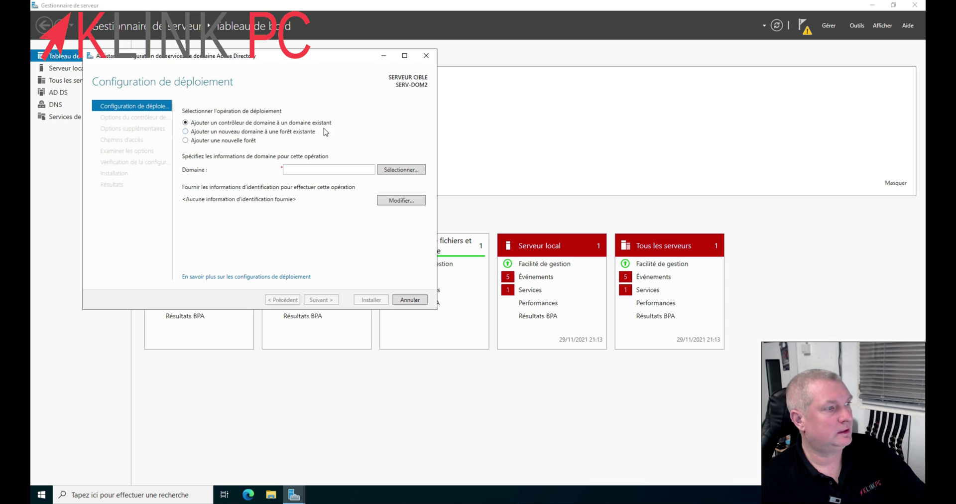
Supply domain administrator credentials to look up the domains in the forest
click(284, 169)
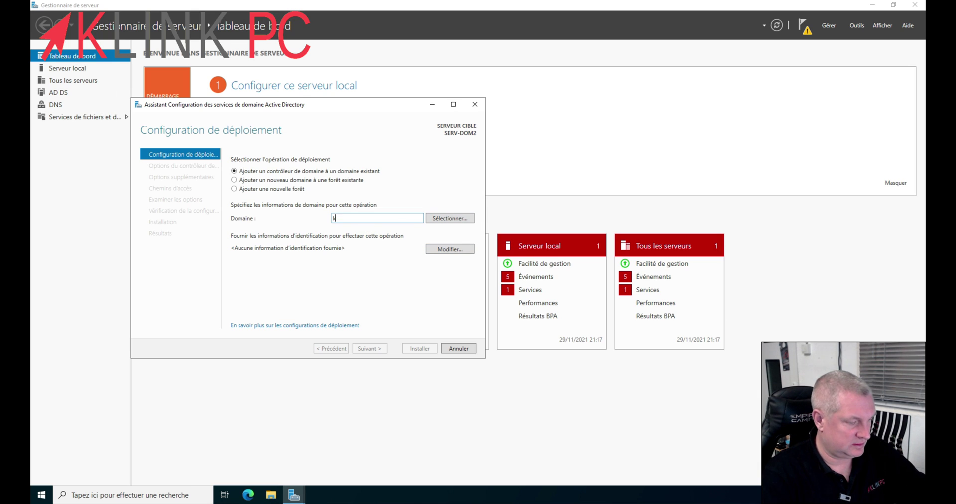
click(452, 219)
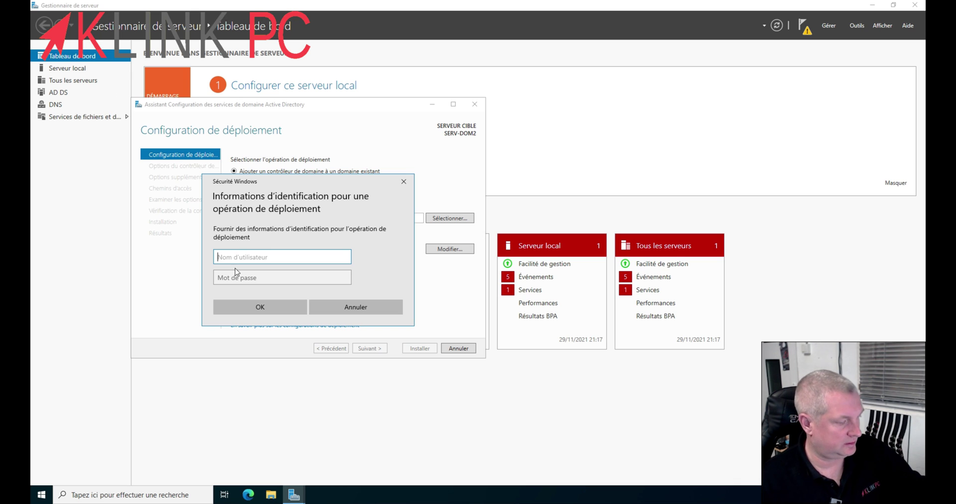
text(K)
key(BackSpace)
key(BackSpace)
key(BackSpace)
key(BackSpace)
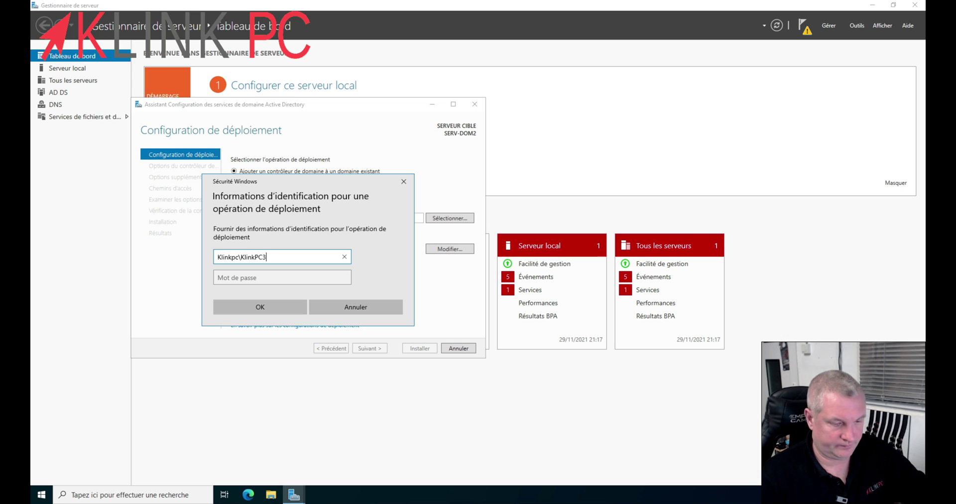
click(253, 278)
text(•)
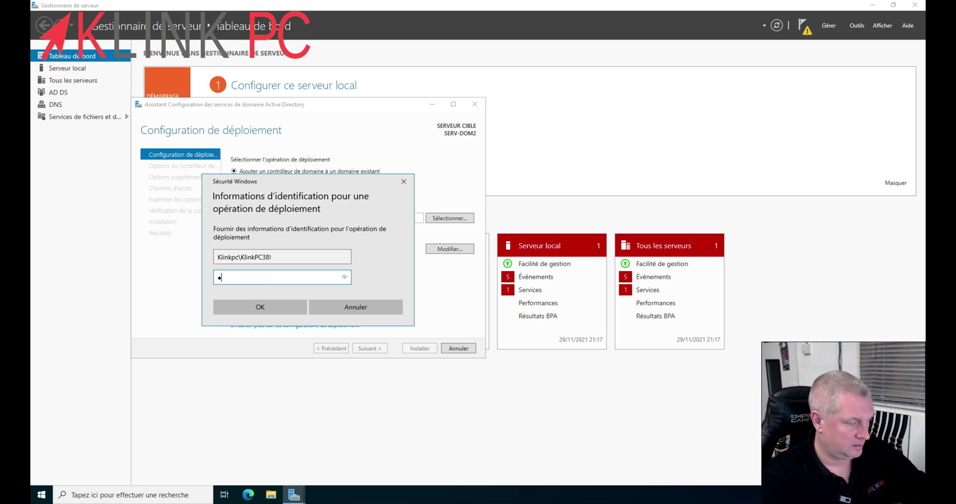
key(BackSpace)
text(••••••)
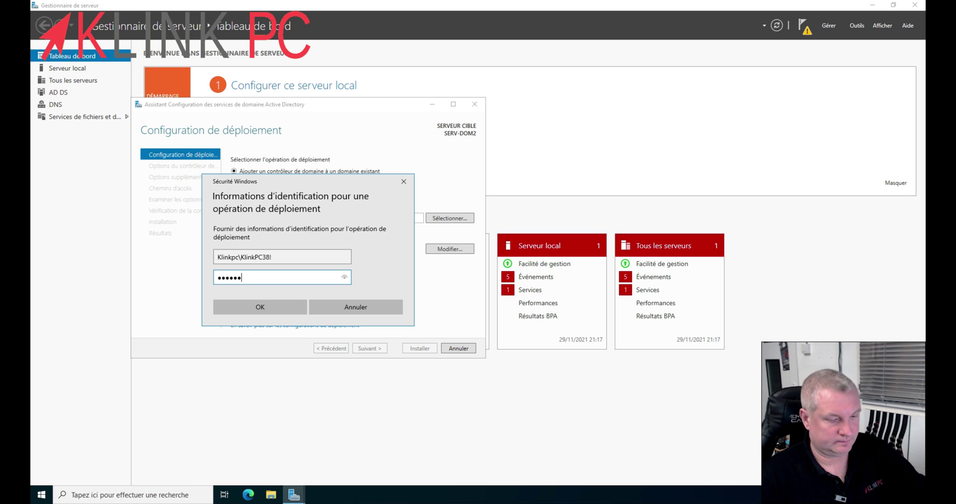
text(••)
click(283, 305)
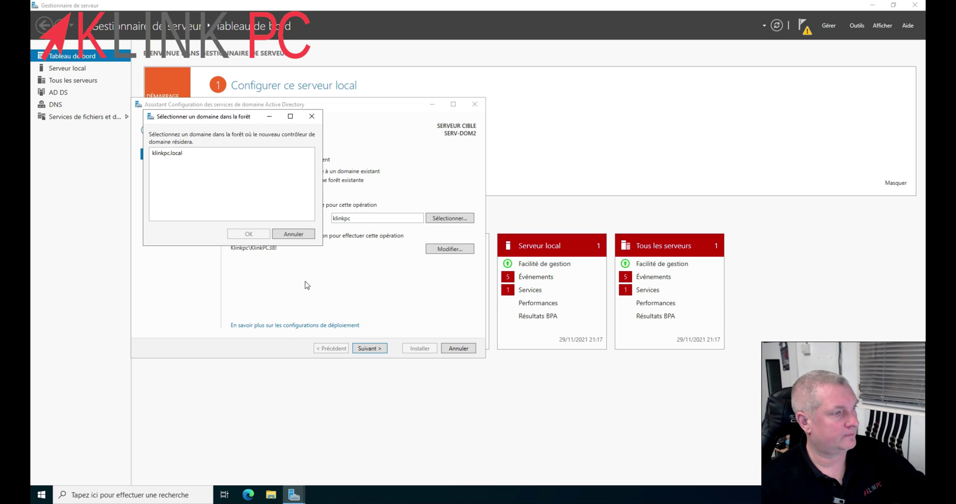
Choose klinkpc.local as the existing target domain and continue to domain controller options
click(201, 154)
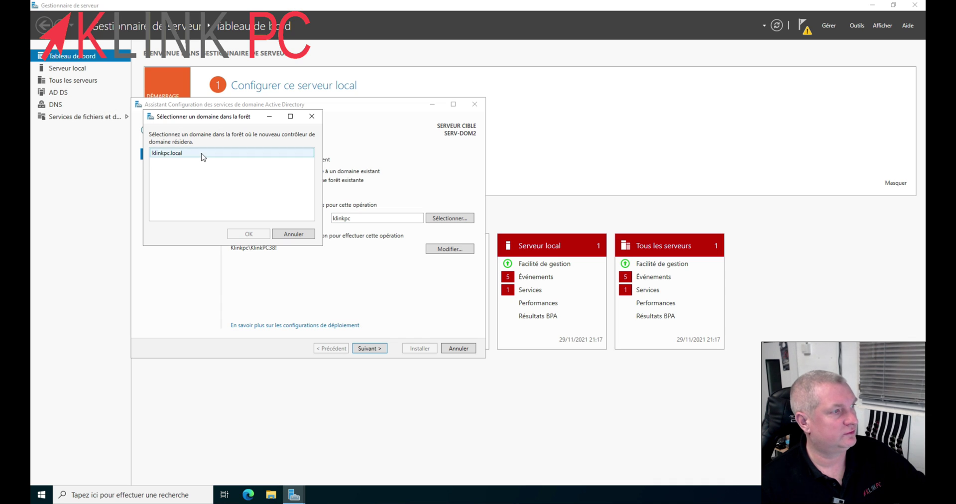
click(253, 236)
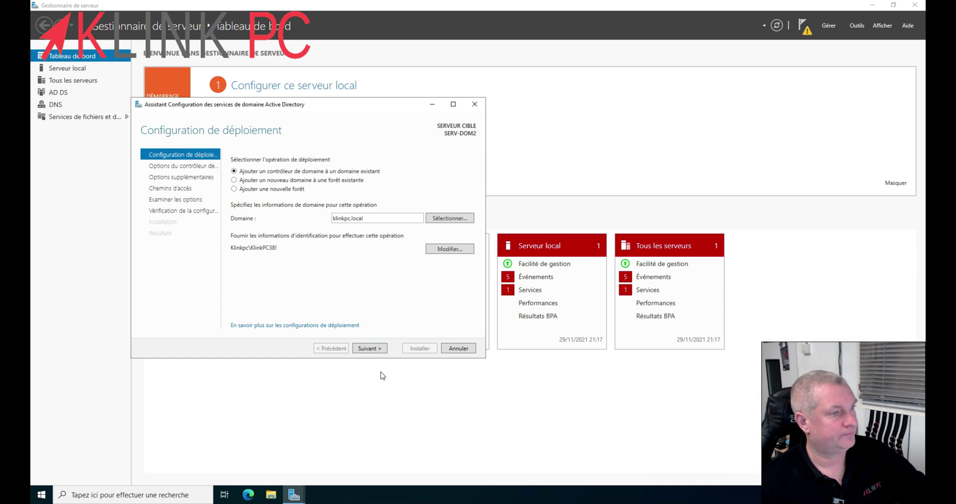
click(371, 349)
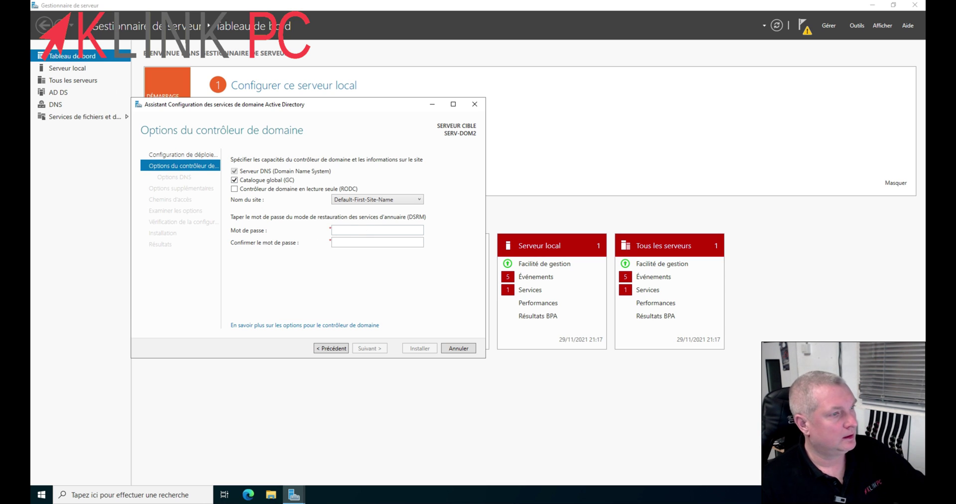
Enter and confirm the DSRM password, keeping DNS server and Global Catalog enabled
click(334, 230)
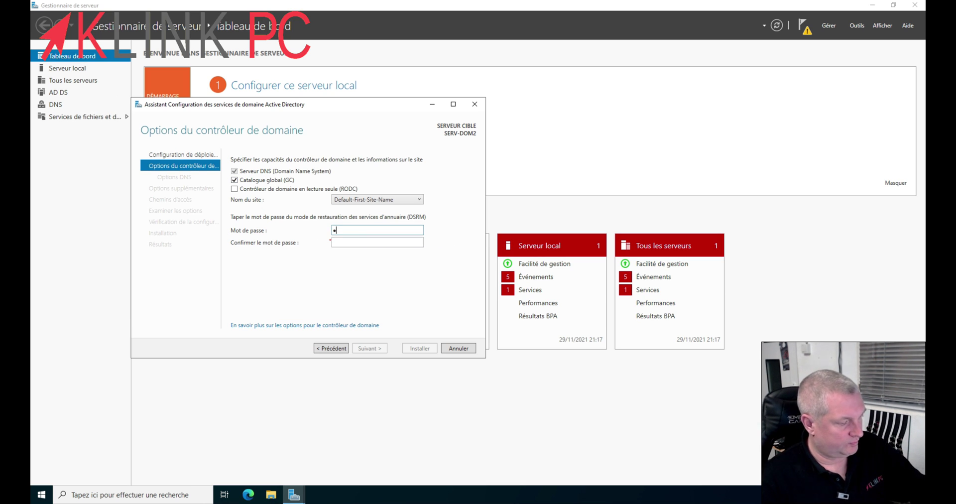
key(Tab)
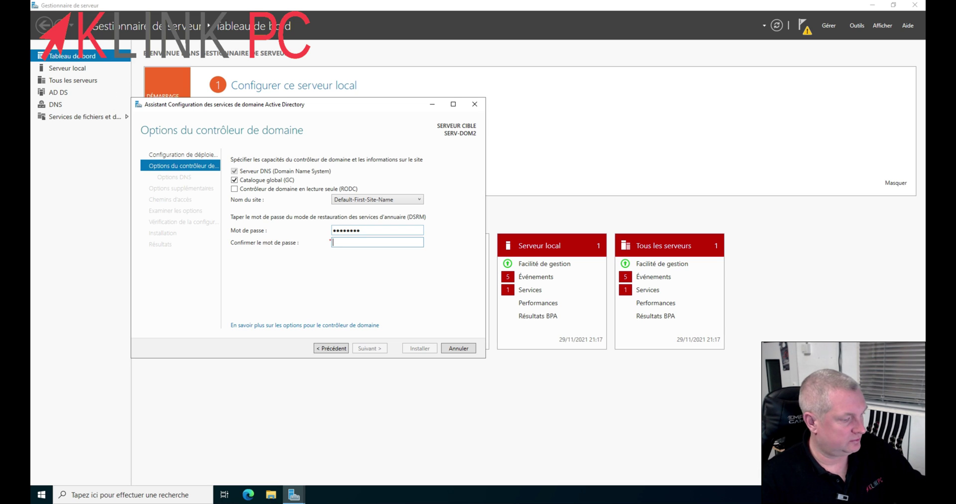
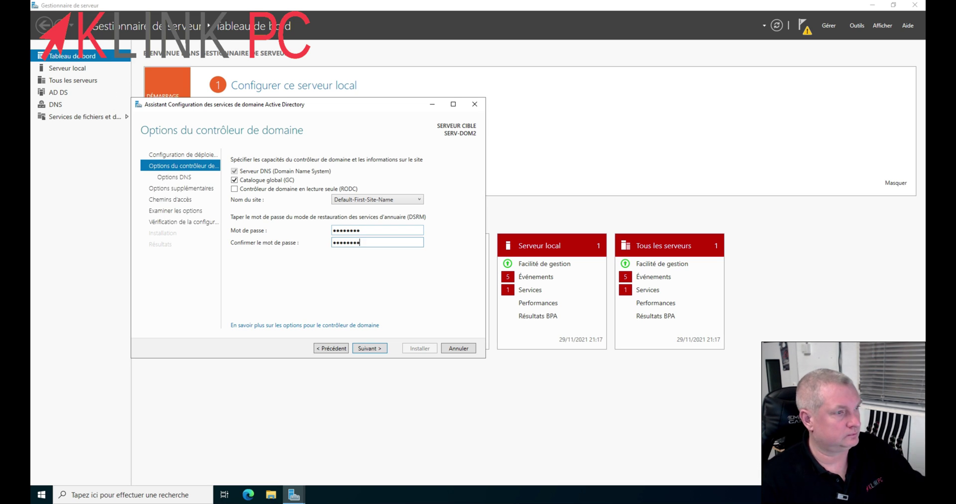
click(374, 349)
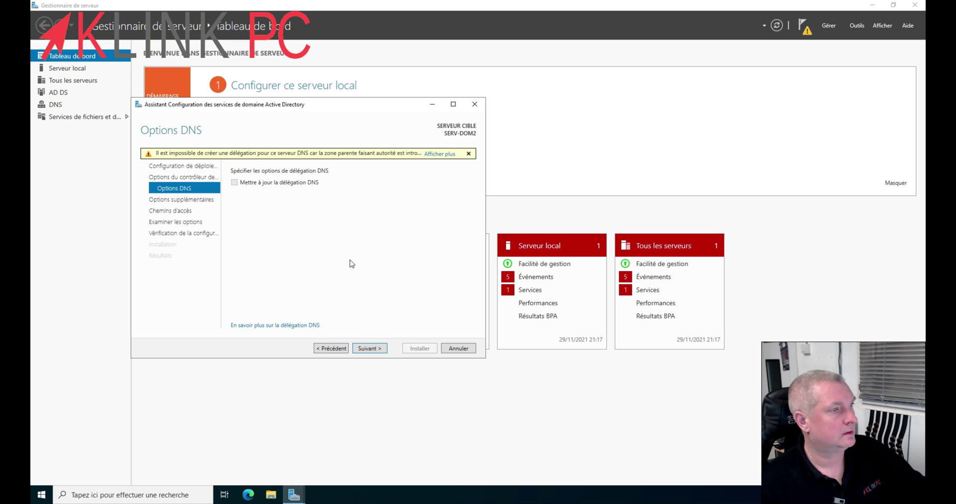
Skip DNS delegation and keep replication from any domain controller
click(378, 349)
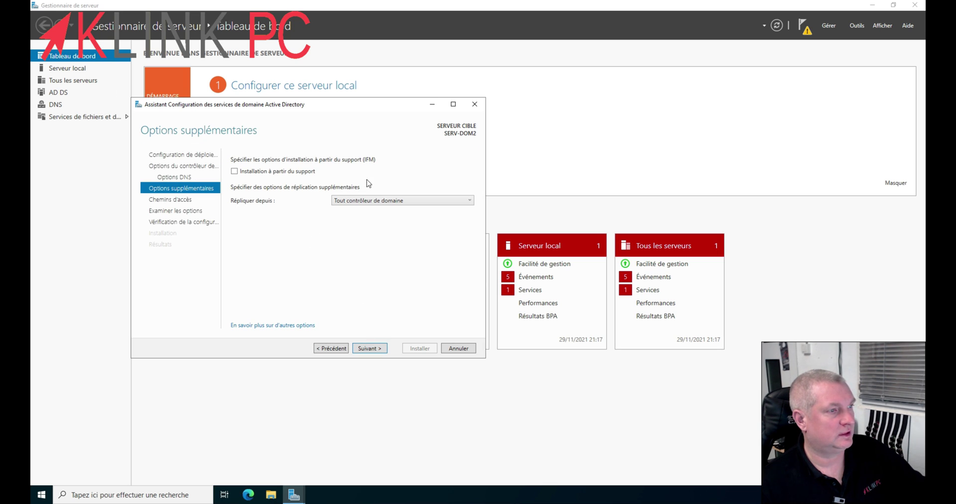
click(369, 202)
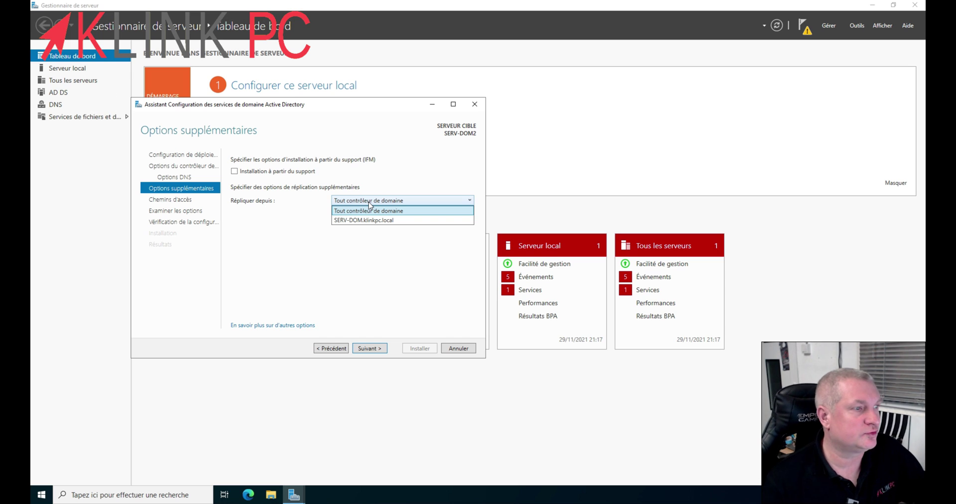
click(369, 202)
click(369, 203)
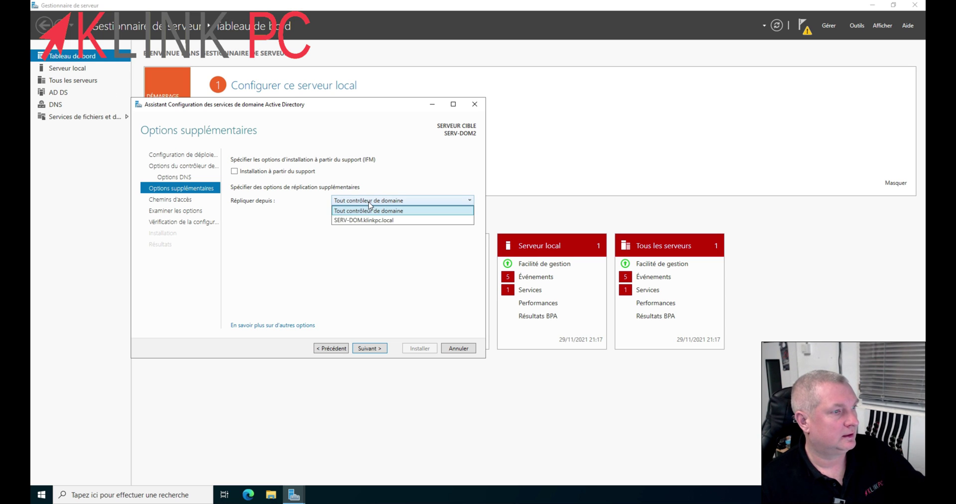
click(321, 241)
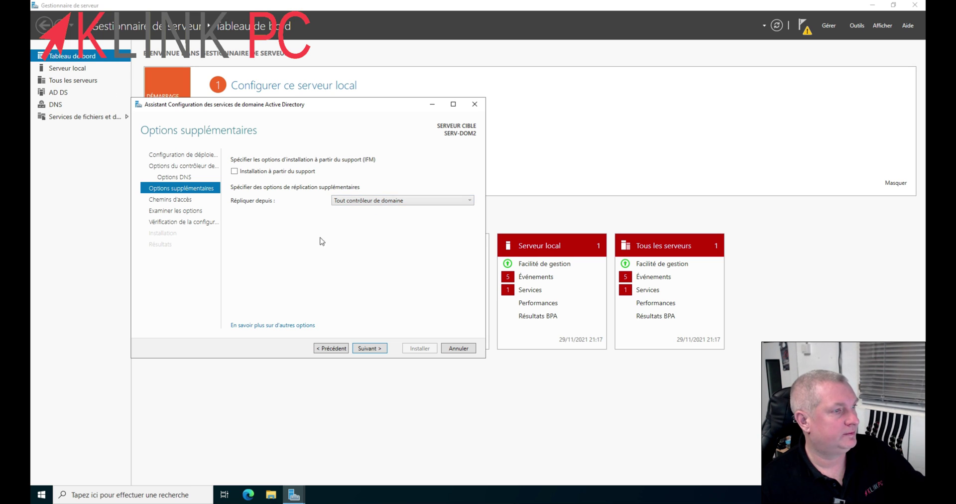
click(370, 348)
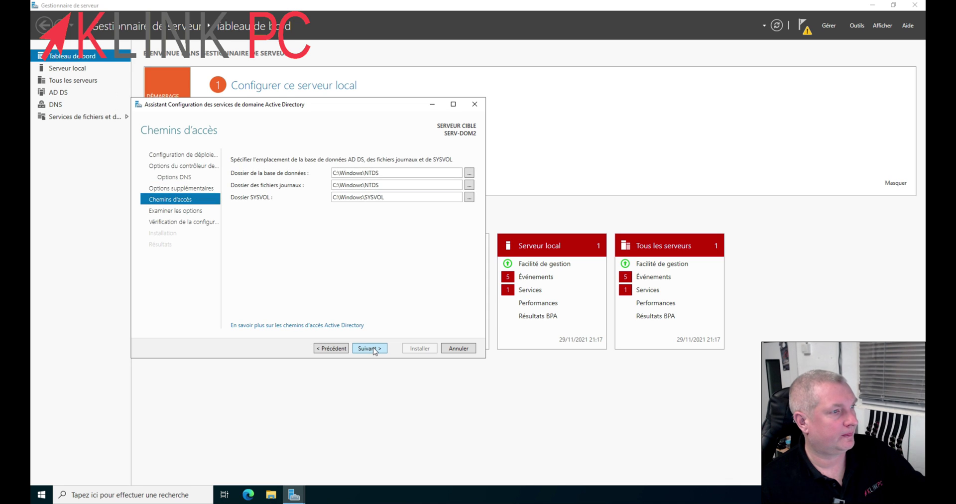
Accept the default NTDS and SYSVOL paths, pass prerequisites, and start installing the domain controller
click(364, 350)
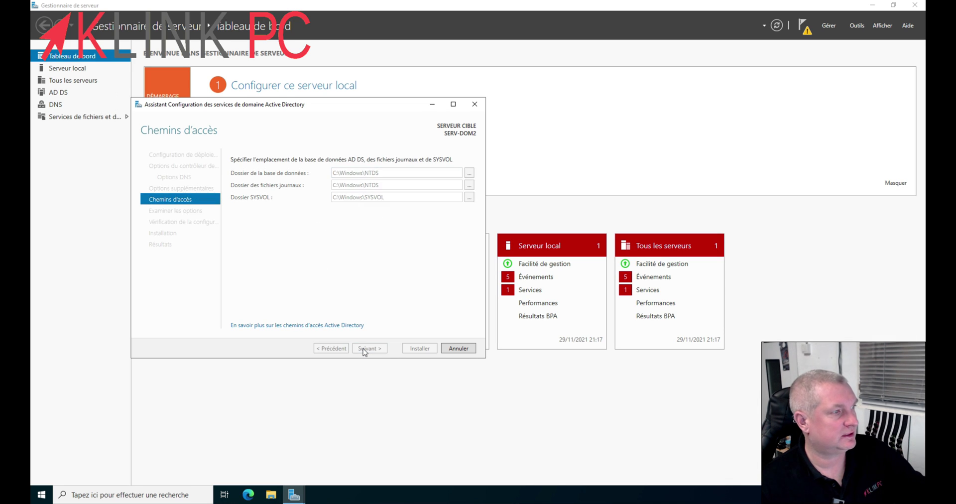
click(377, 350)
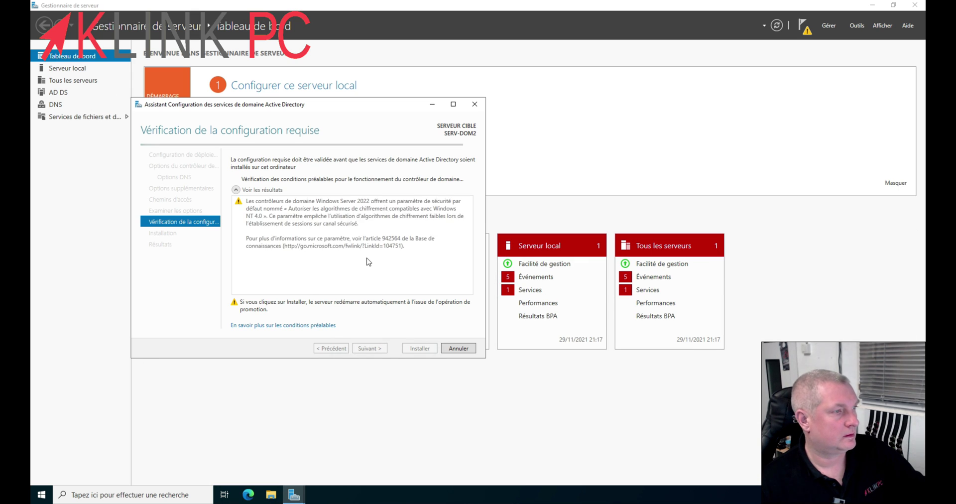
click(419, 348)
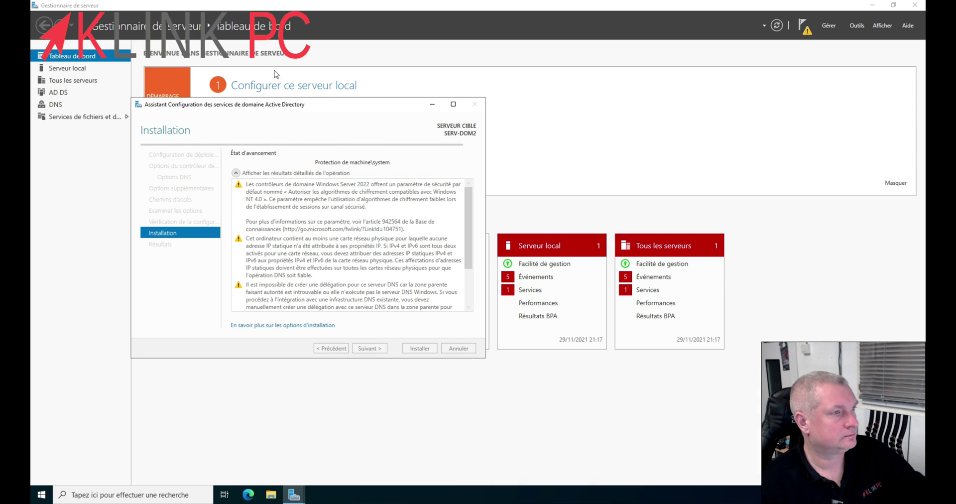
Close the finished promotion wizard and restart notice, then review the deployment notifications
mouse_move(328, 105)
mouse_down()
mouse_move(346, 113)
mouse_move(318, 104)
mouse_up()
click(406, 346)
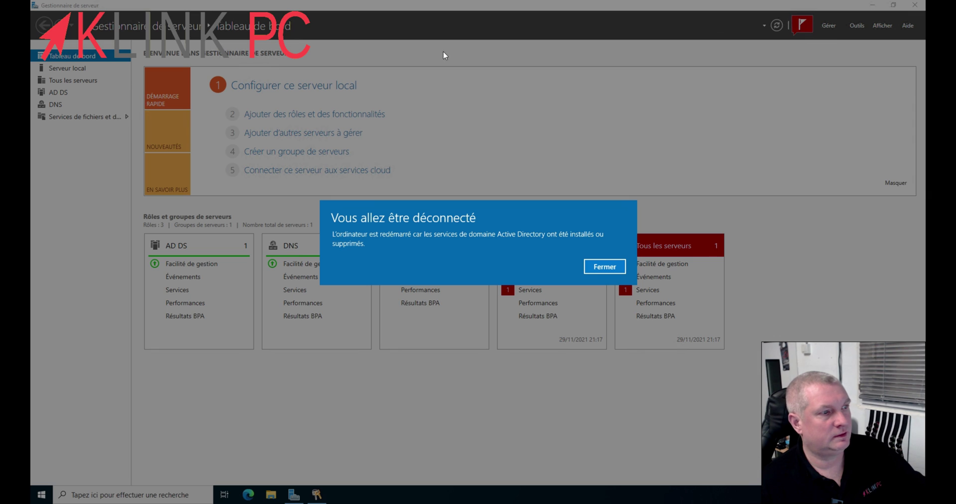
click(616, 275)
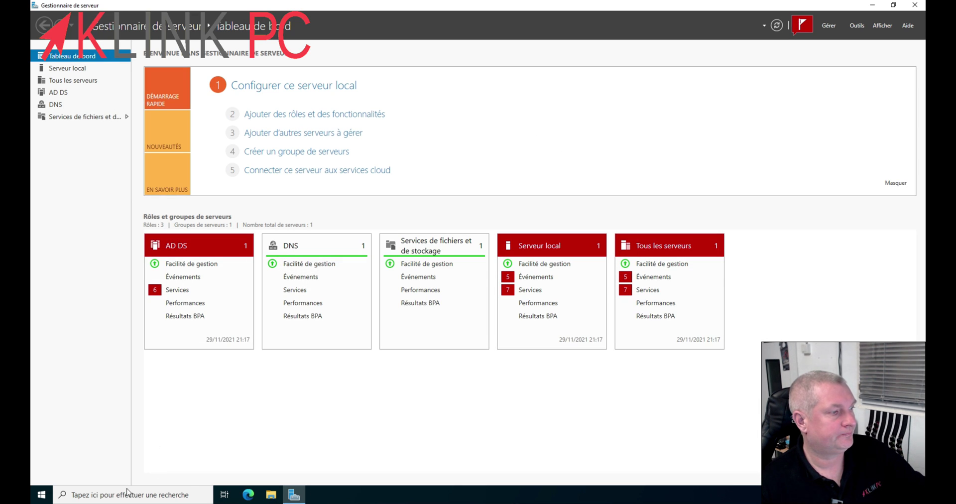
click(802, 25)
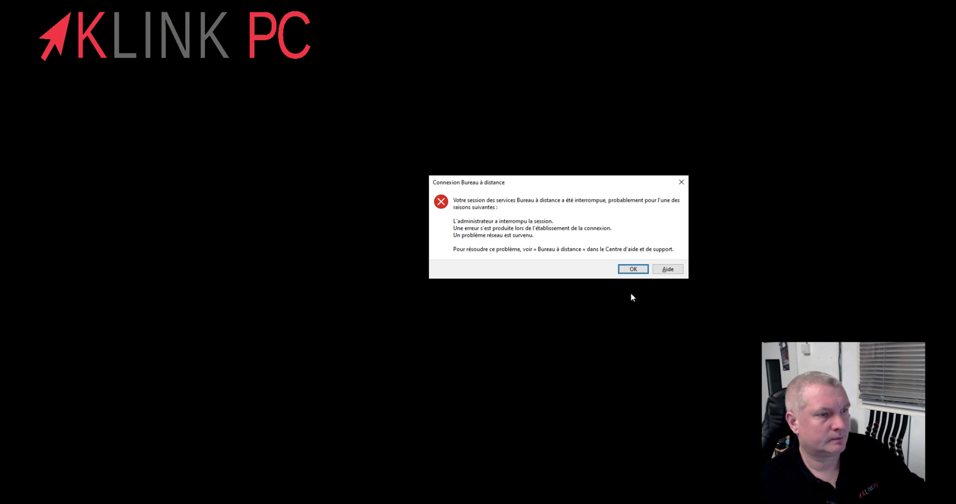
Wait while SERV-DOM2 reboots and the remote session drops to the local desktop
click(631, 267)
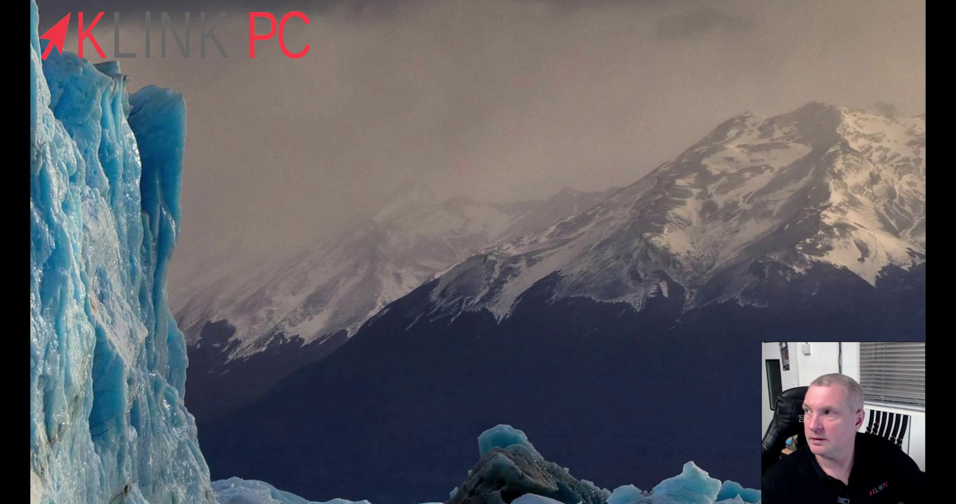
Reconnect to 192.168.1.251 with remembered domain administrator credentials, accepting the certificate warning
drag(529, 182, 422, 113)
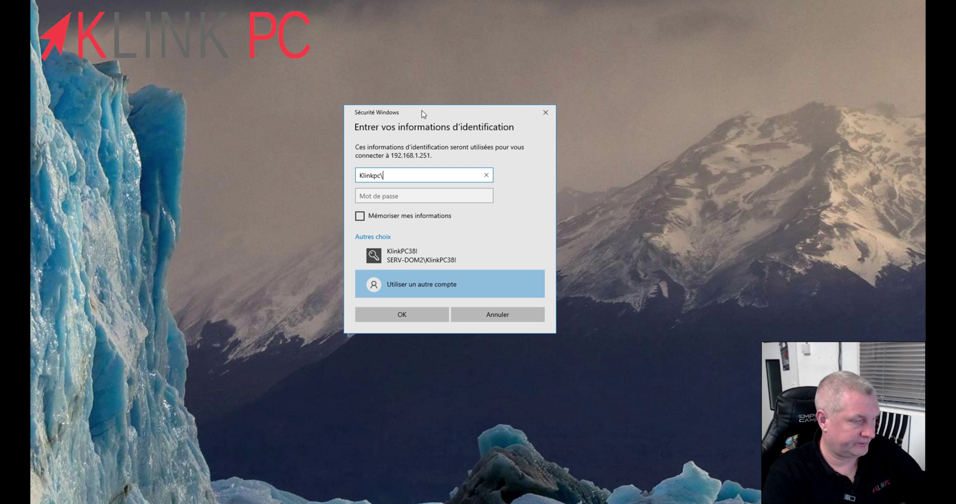
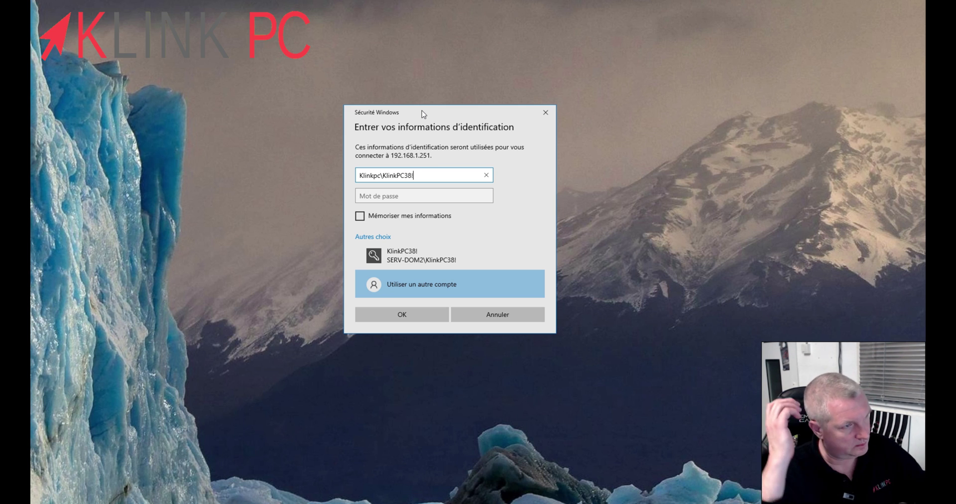
key(Tab)
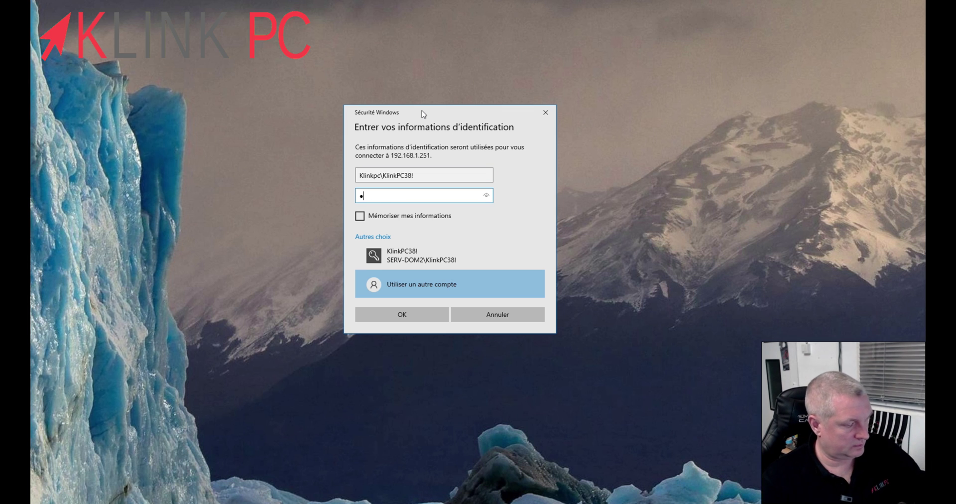
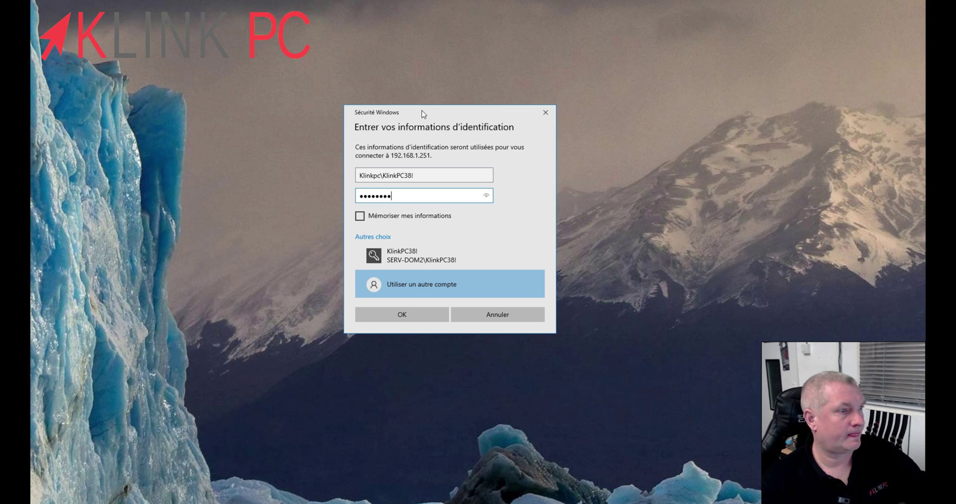
click(359, 215)
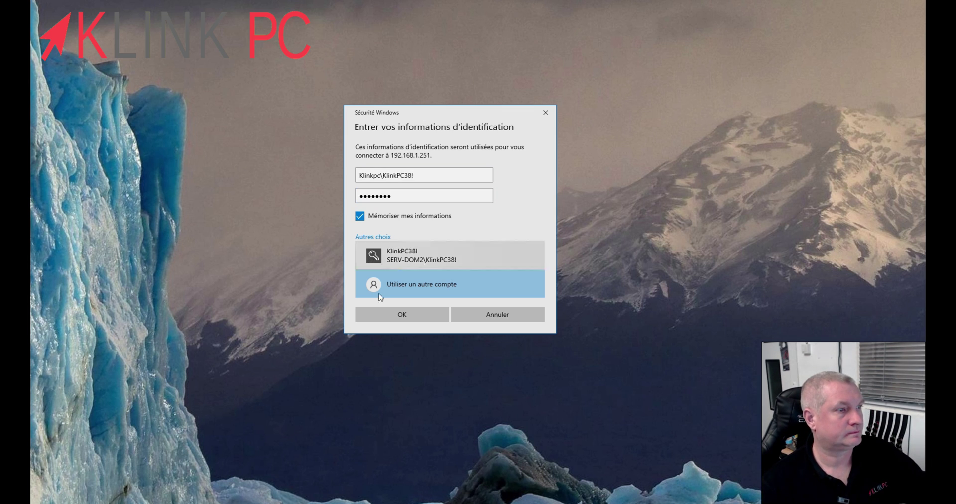
click(401, 315)
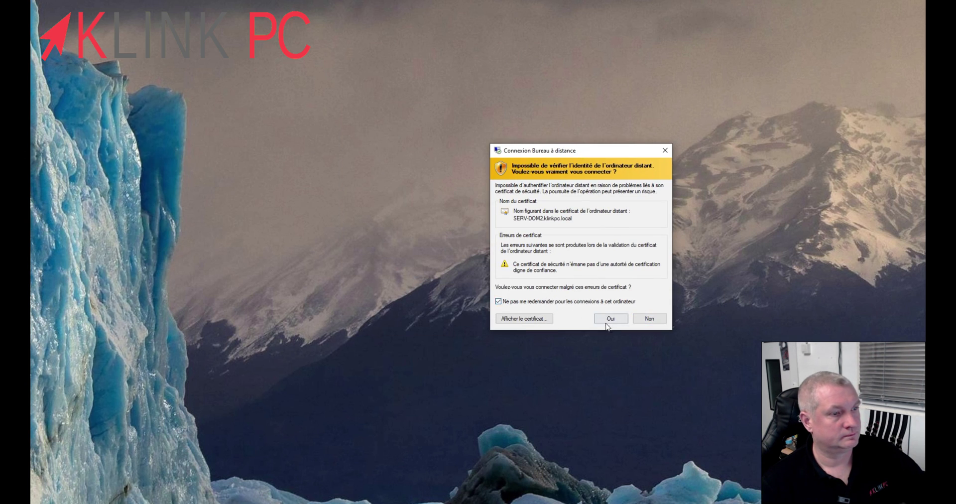
click(611, 320)
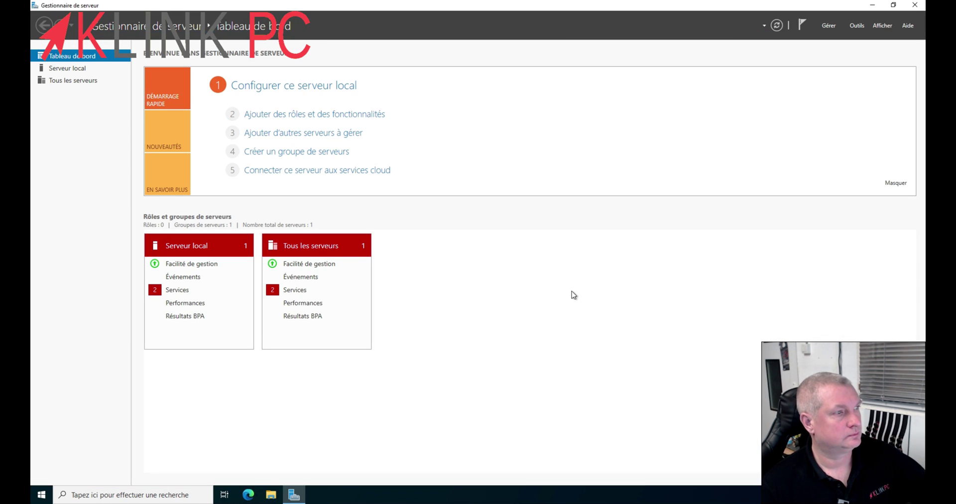
Open Active Directory Users and Computers and the System About page showing device name SERV-DOM2
click(856, 25)
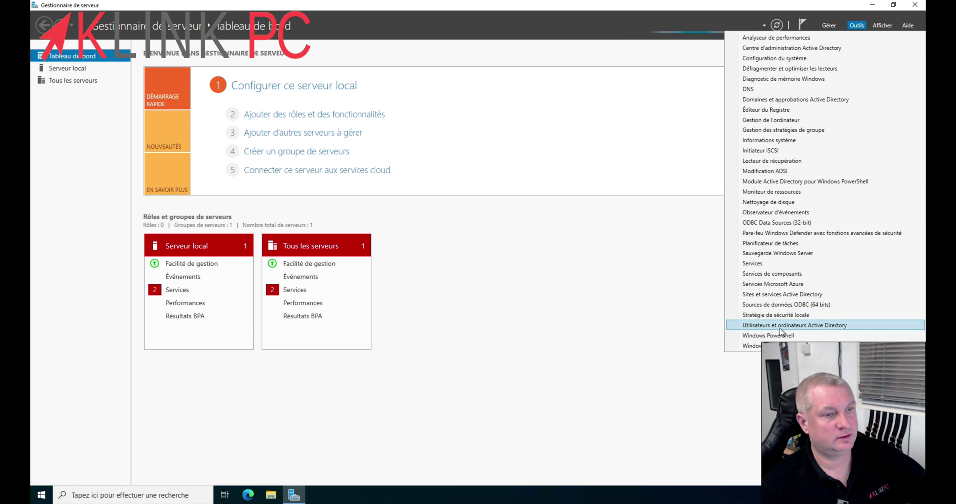
click(782, 325)
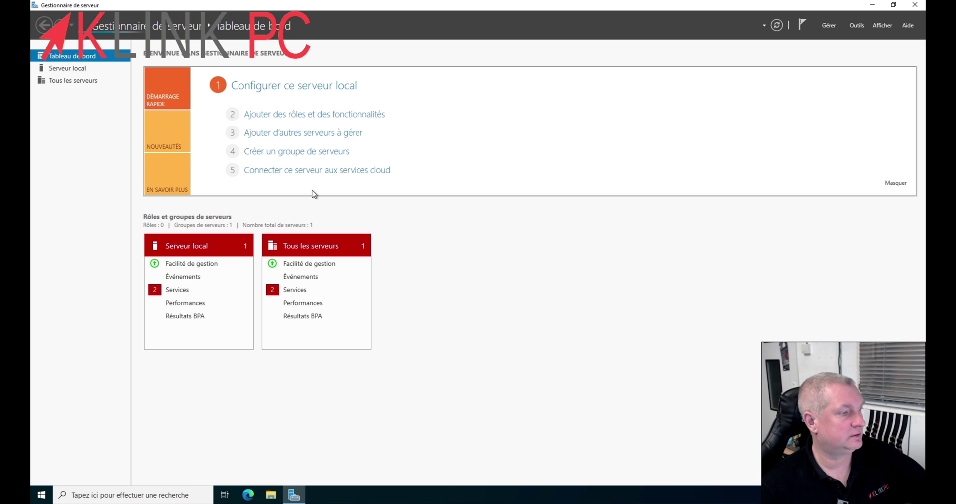
right_click(40, 498)
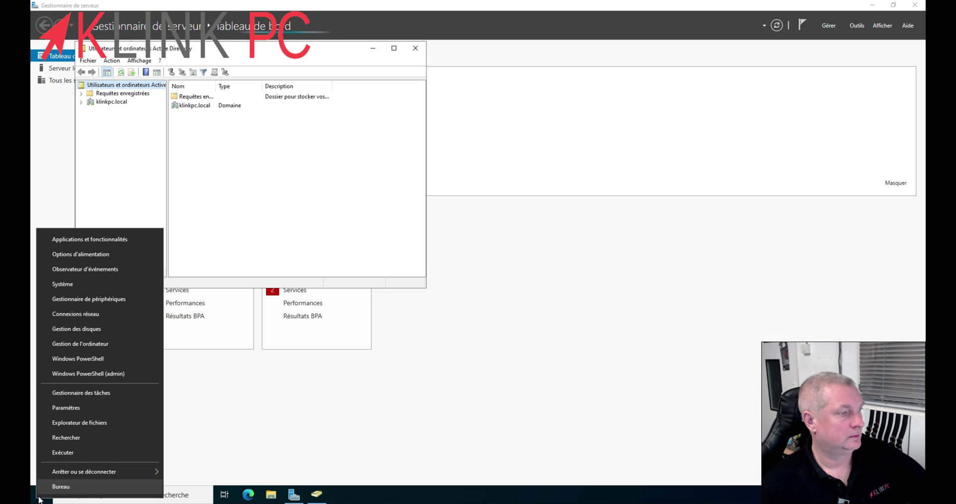
click(76, 284)
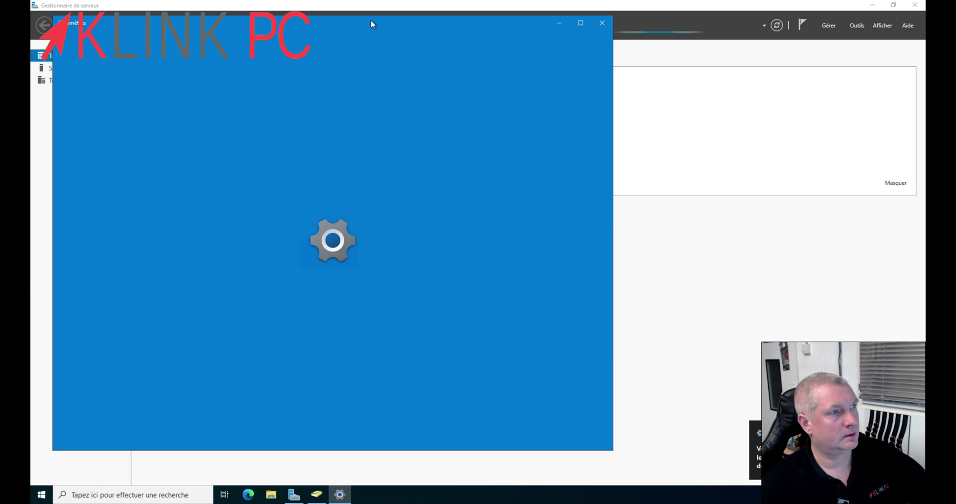
drag(371, 23, 747, 31)
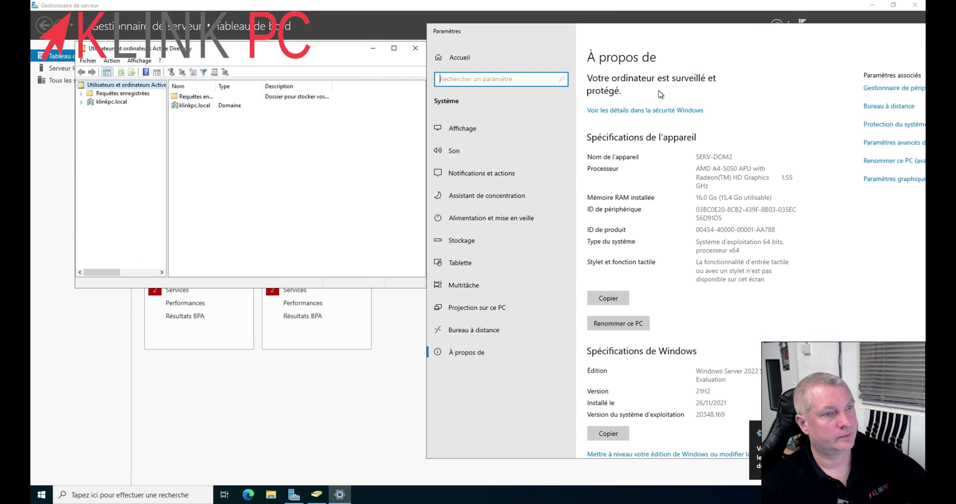
drag(696, 157, 731, 157)
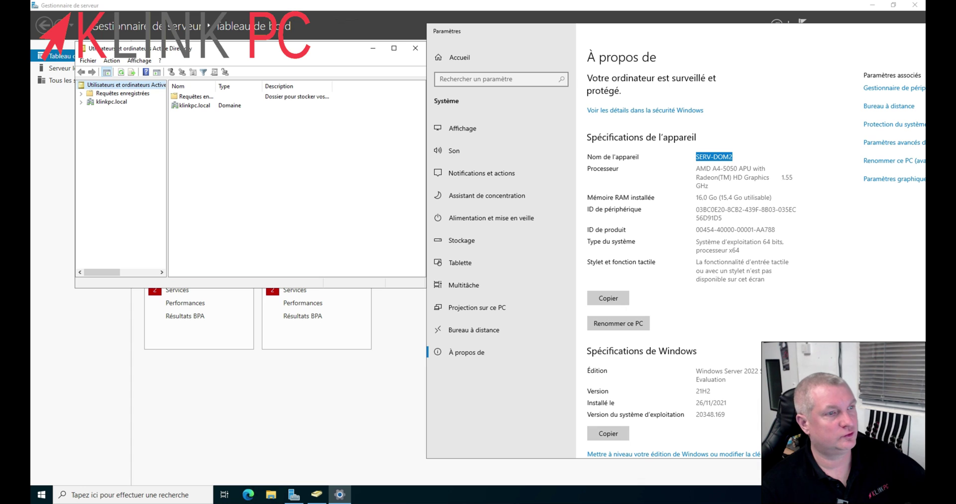
Browse the klinkpc.local Users container, then close Active Directory Users and Computers
click(81, 102)
click(109, 153)
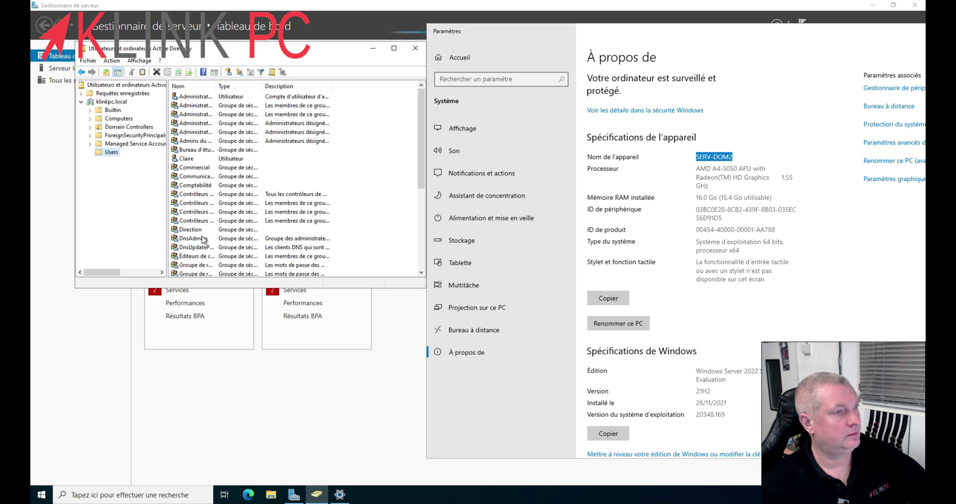
drag(421, 176, 421, 255)
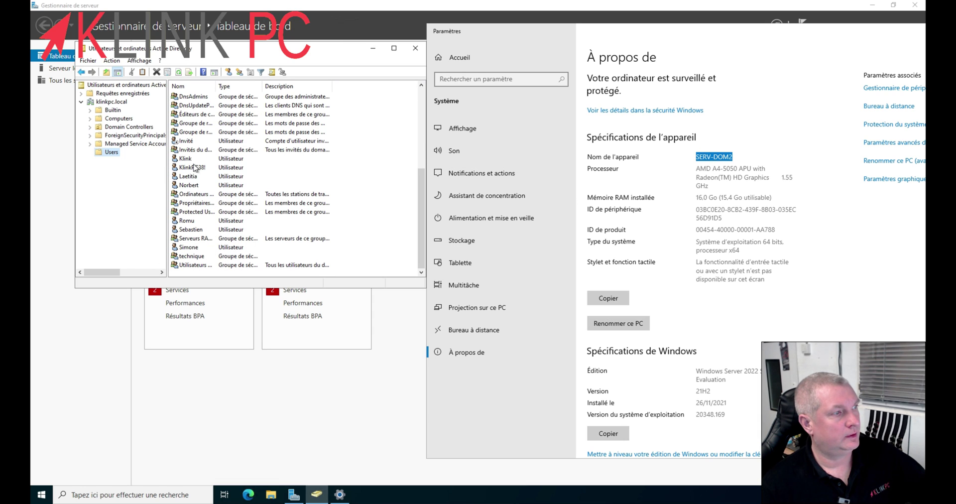
click(418, 232)
drag(419, 229, 418, 145)
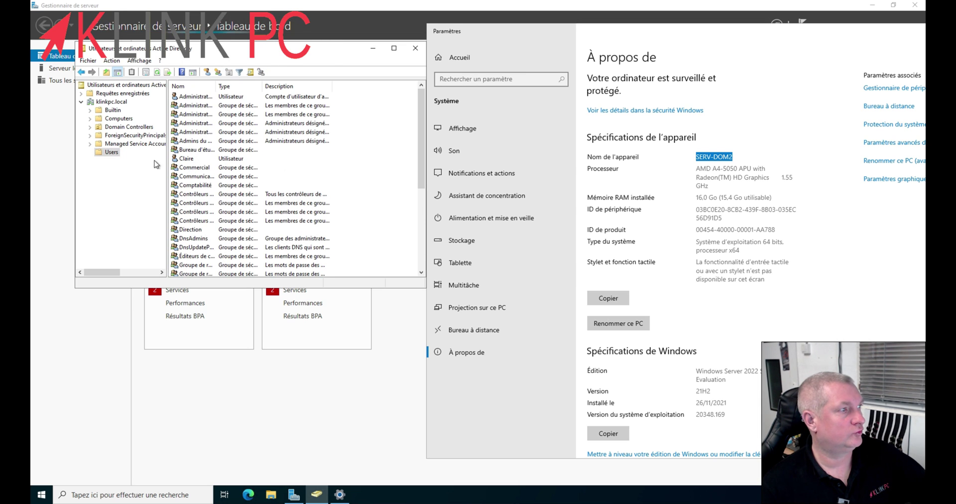
click(415, 47)
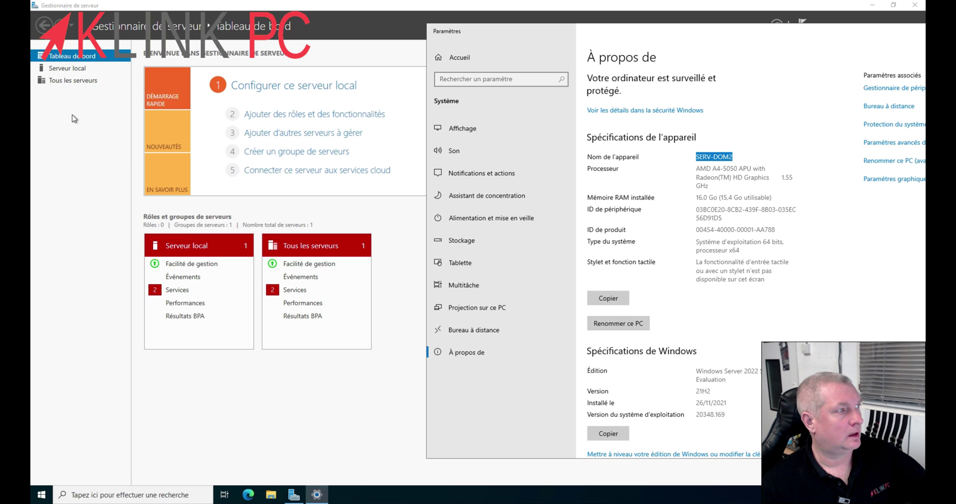
Open IP editing for SERV-DOM2's Ethernet connection 'Réseau' in Windows Settings
drag(831, 36, 559, 39)
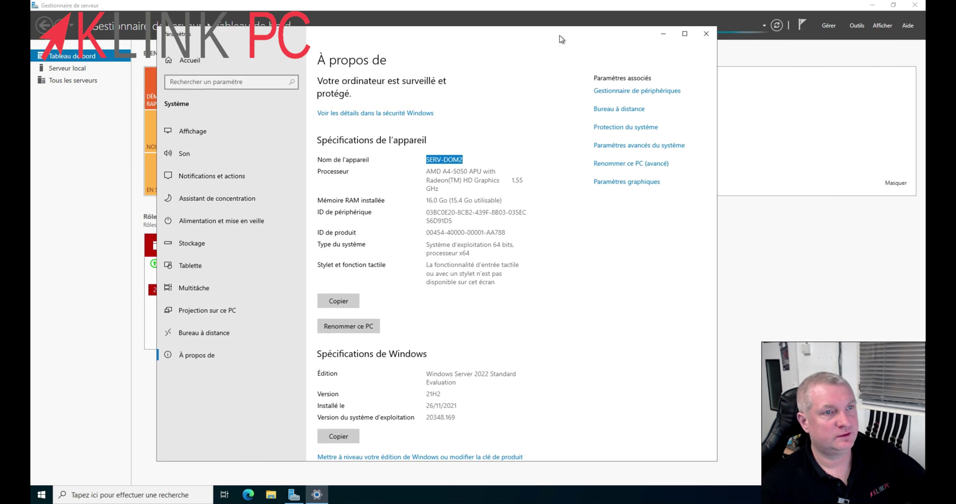
click(658, 38)
click(854, 494)
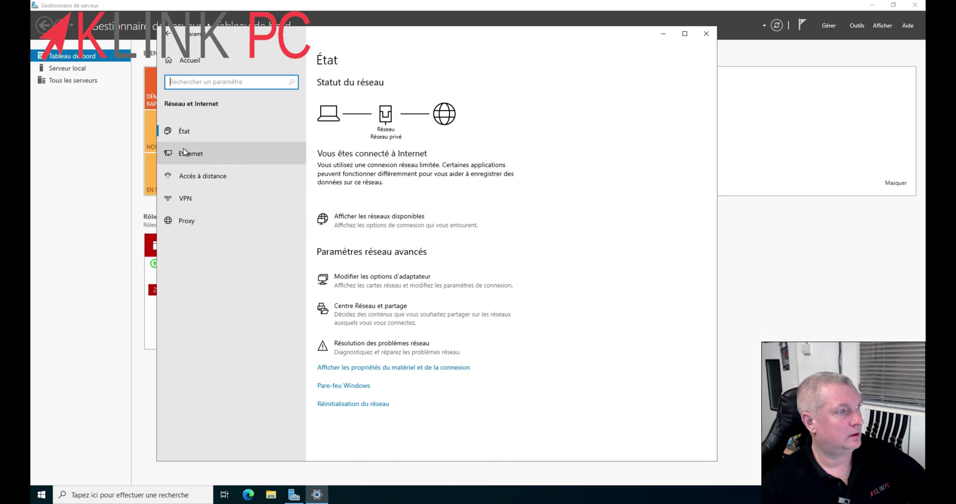
click(184, 151)
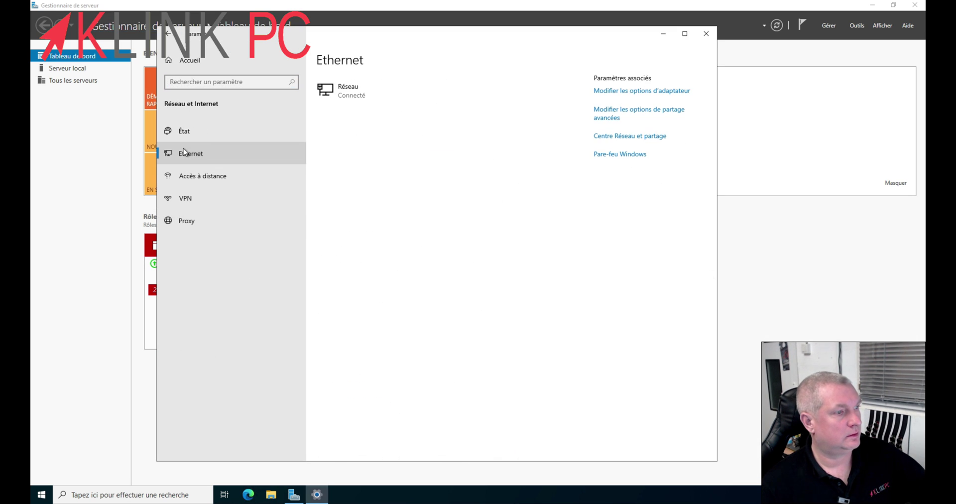
click(354, 94)
click(189, 437)
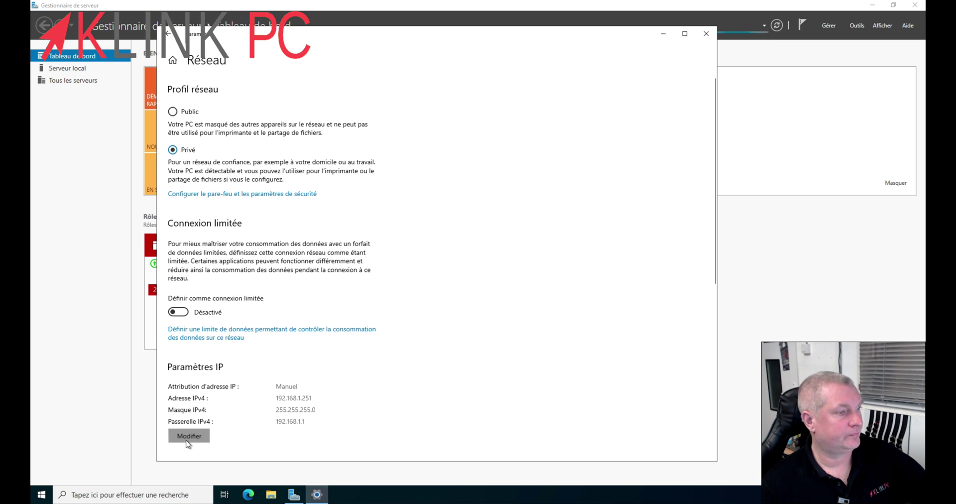
Set preferred DNS to 127.0.0.1 and alternate DNS to 192.168.1.250, then save
scroll(465, 280, down, 5)
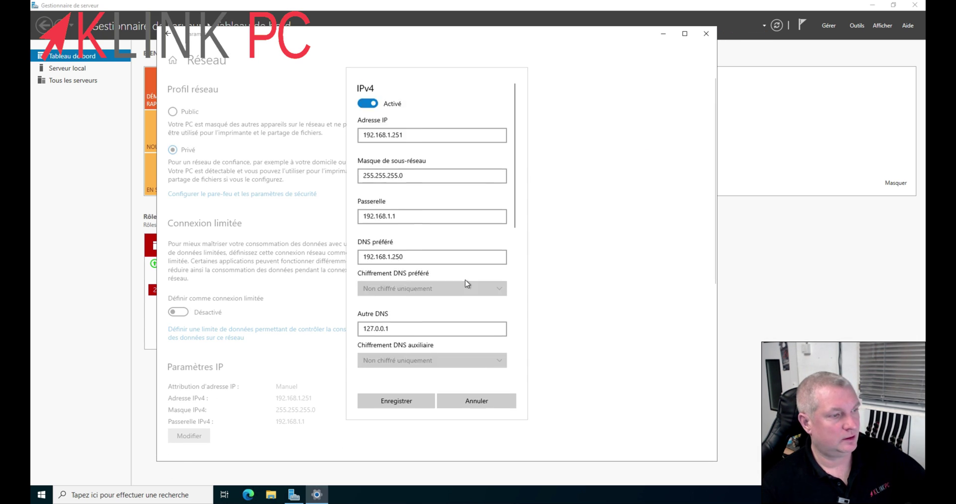
scroll(454, 289, up, 1)
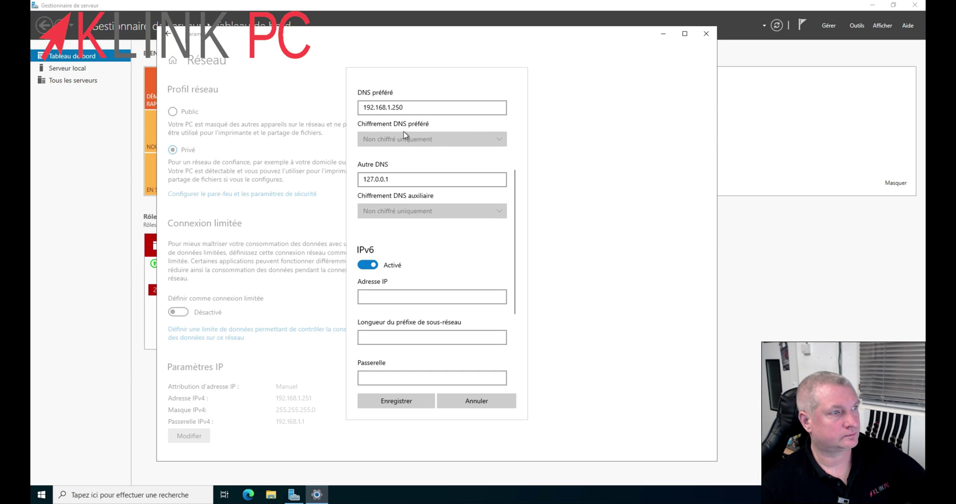
drag(404, 107, 352, 114)
key(ctrl+c)
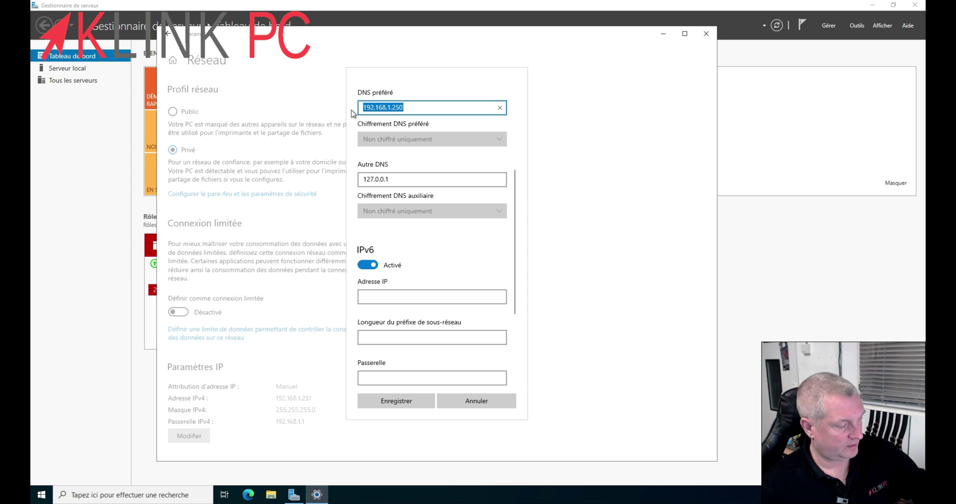
key(BackSpace)
key(Tab)
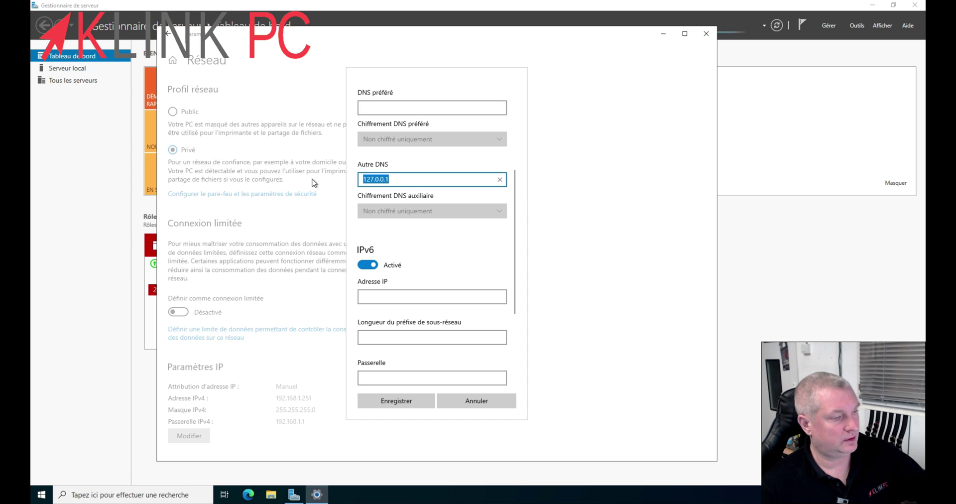
key(ctrl+v)
click(382, 111)
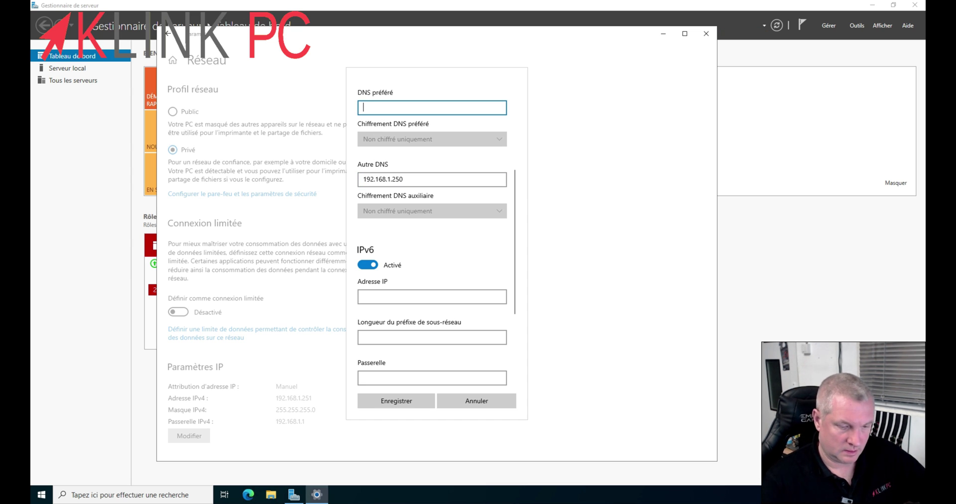
text(127.0.0.1)
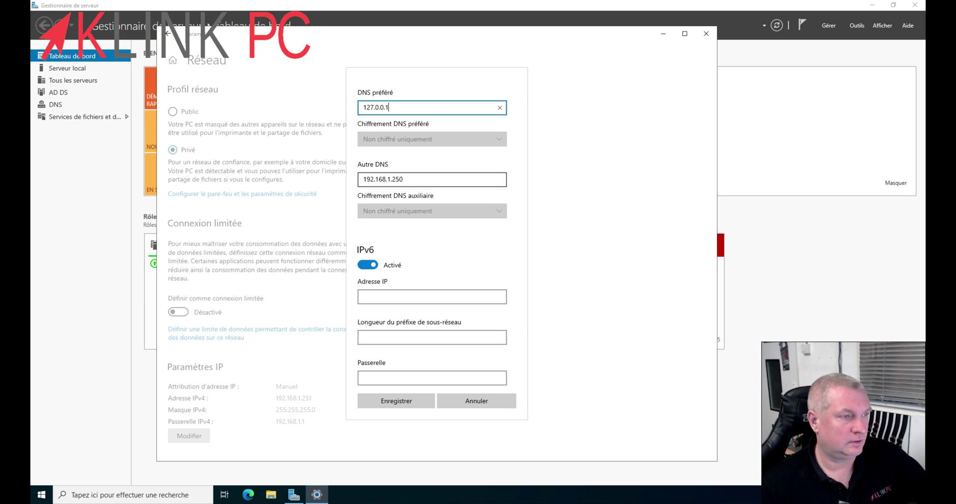
click(399, 398)
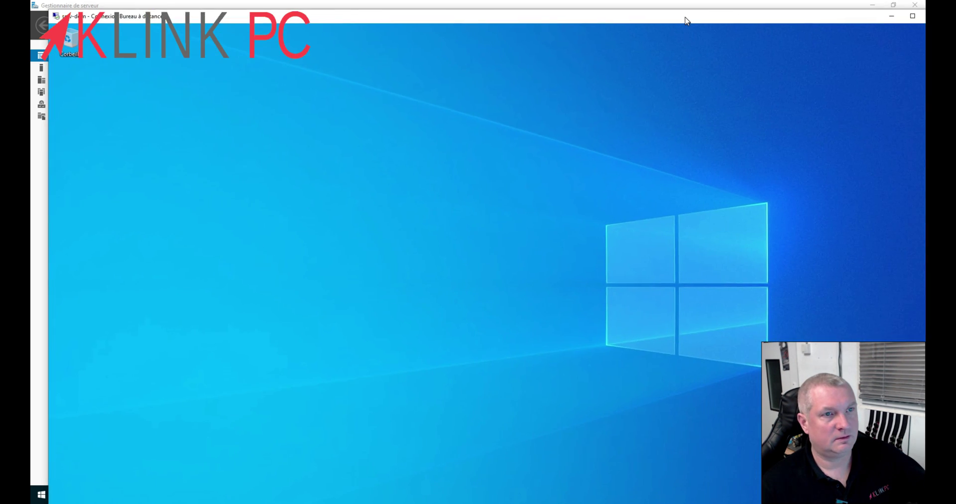
double_click(686, 18)
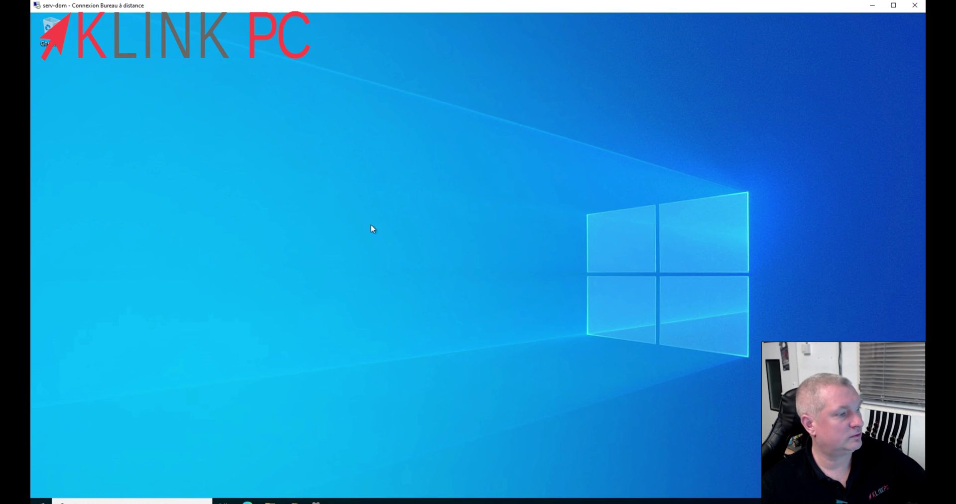
On serv-dom, add 192.168.1.251 as alternate DNS for the 'Réseau' connection and save
right_click(846, 501)
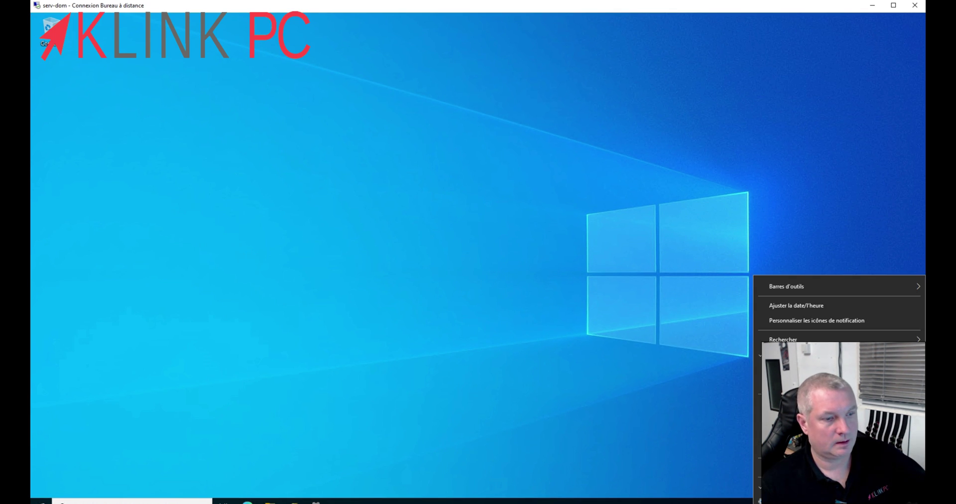
key(Escape)
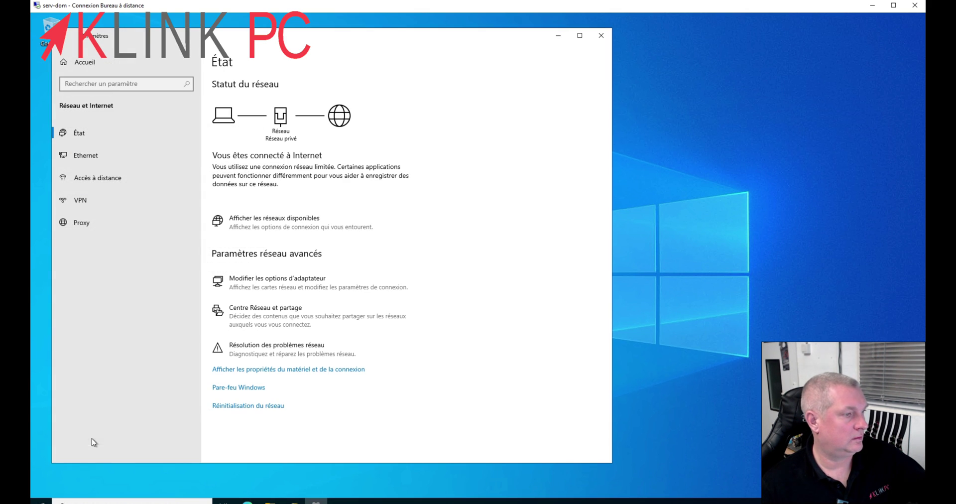
click(86, 155)
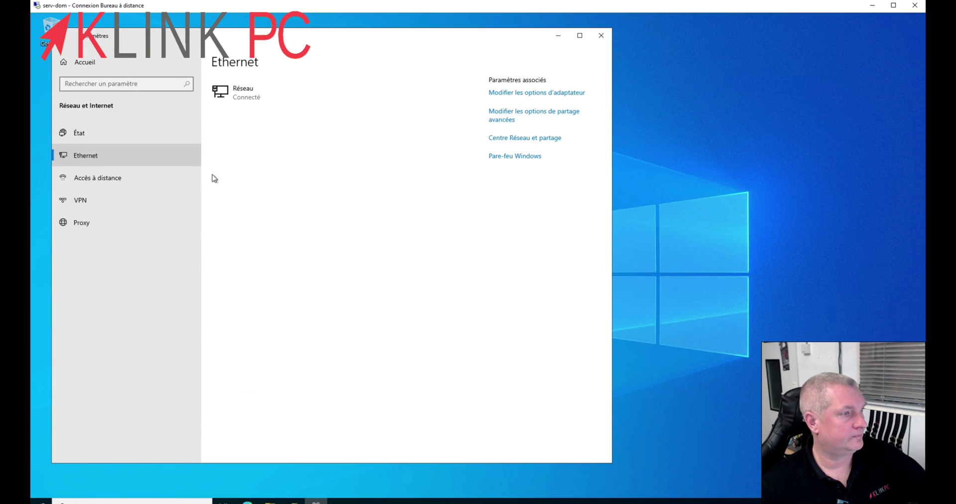
click(244, 92)
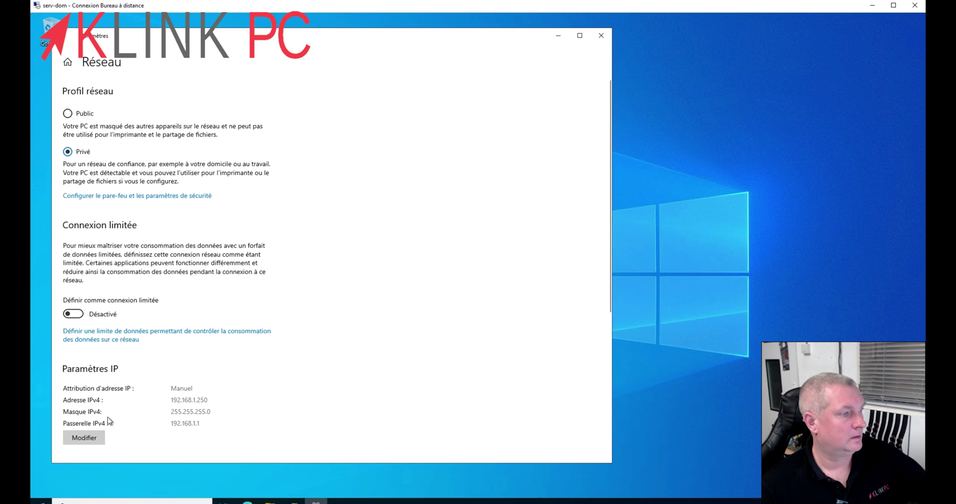
click(84, 438)
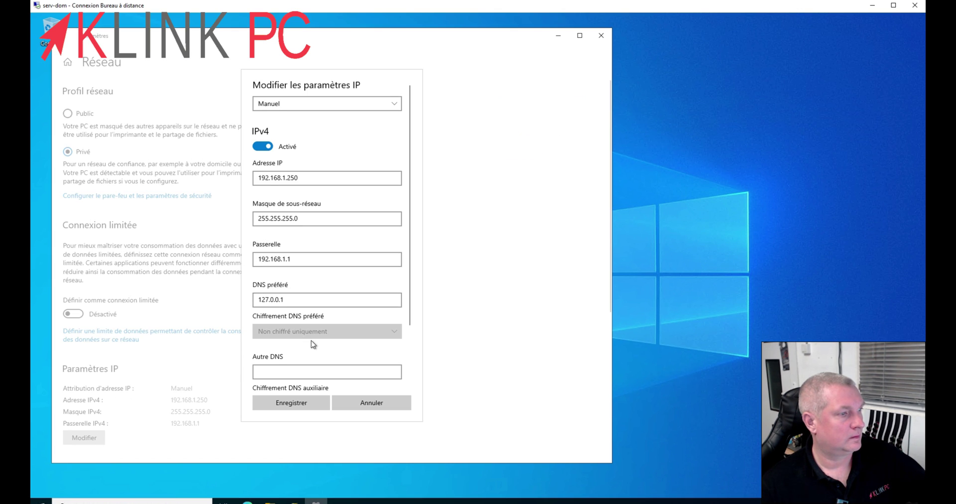
scroll(312, 342, down, 2)
click(327, 324)
text(192)
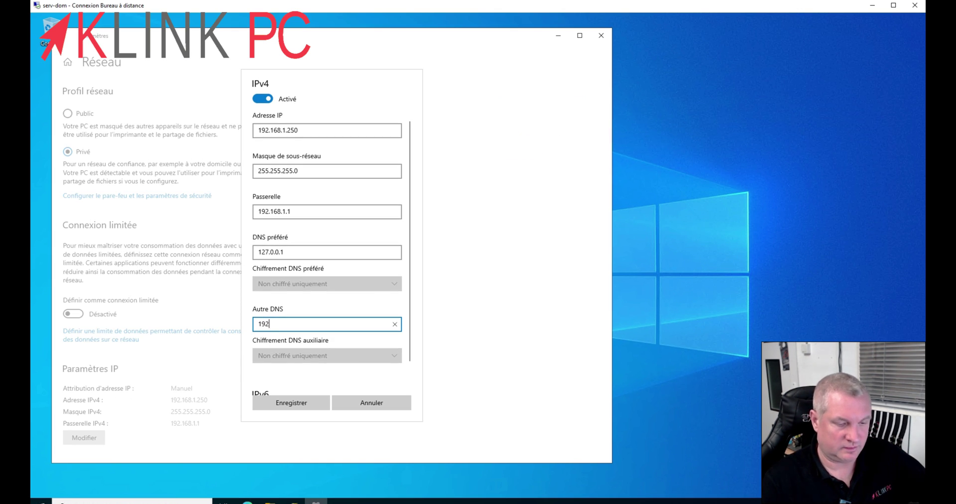
text(.168.1.251)
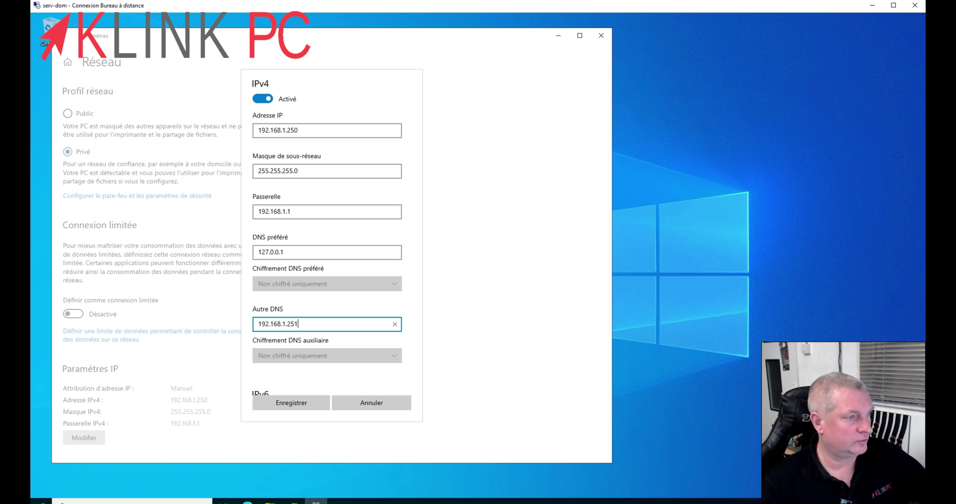
click(302, 403)
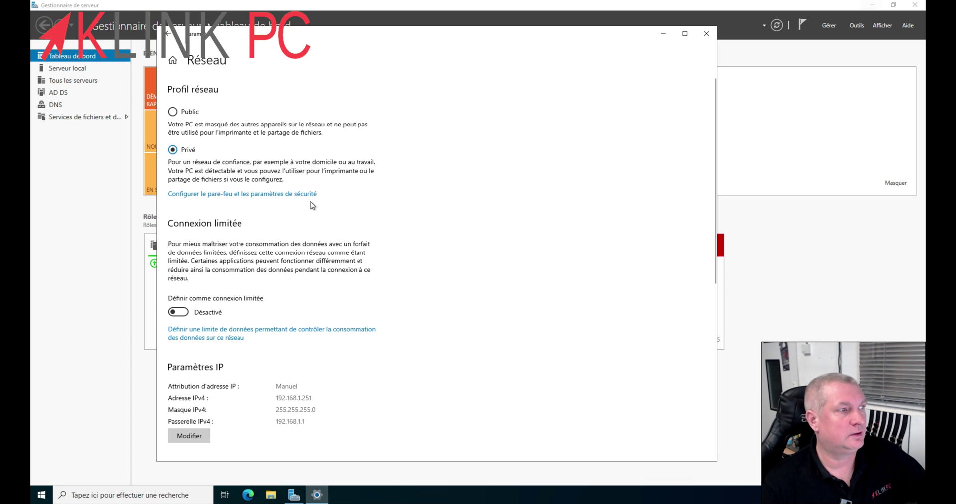
Check the DNS, AD DS and all-servers pages for SERV-DOM2, then minimize Server Manager
click(668, 37)
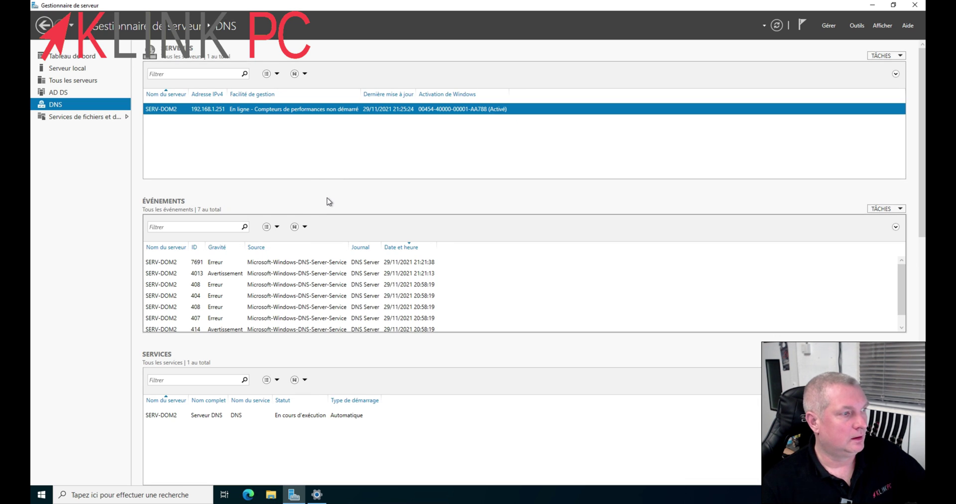
click(68, 91)
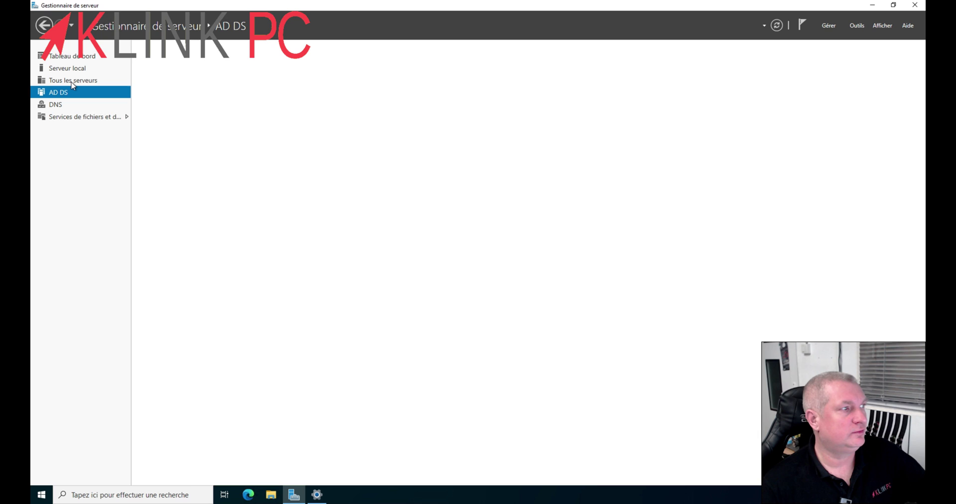
click(72, 82)
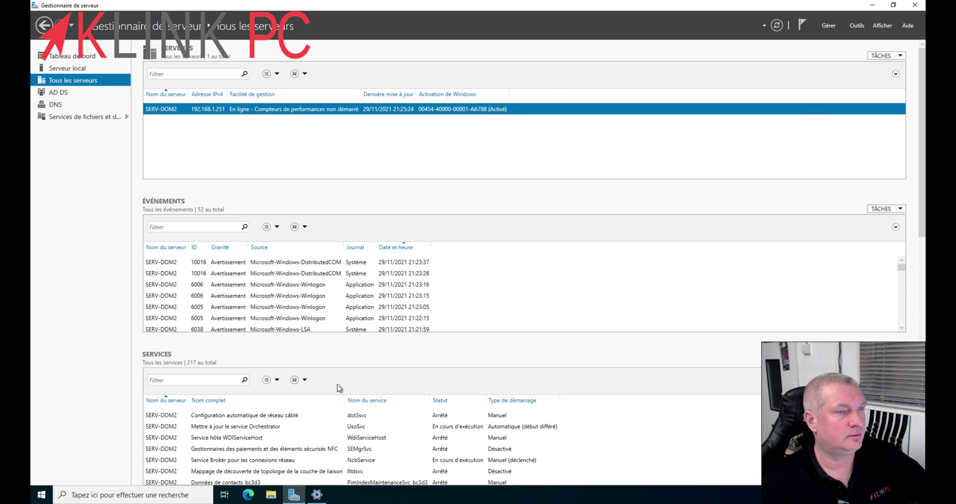
click(871, 5)
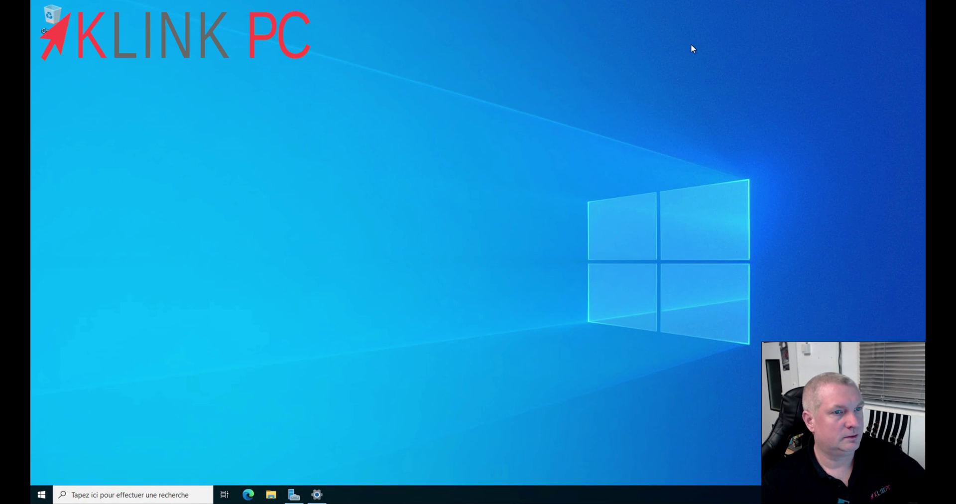